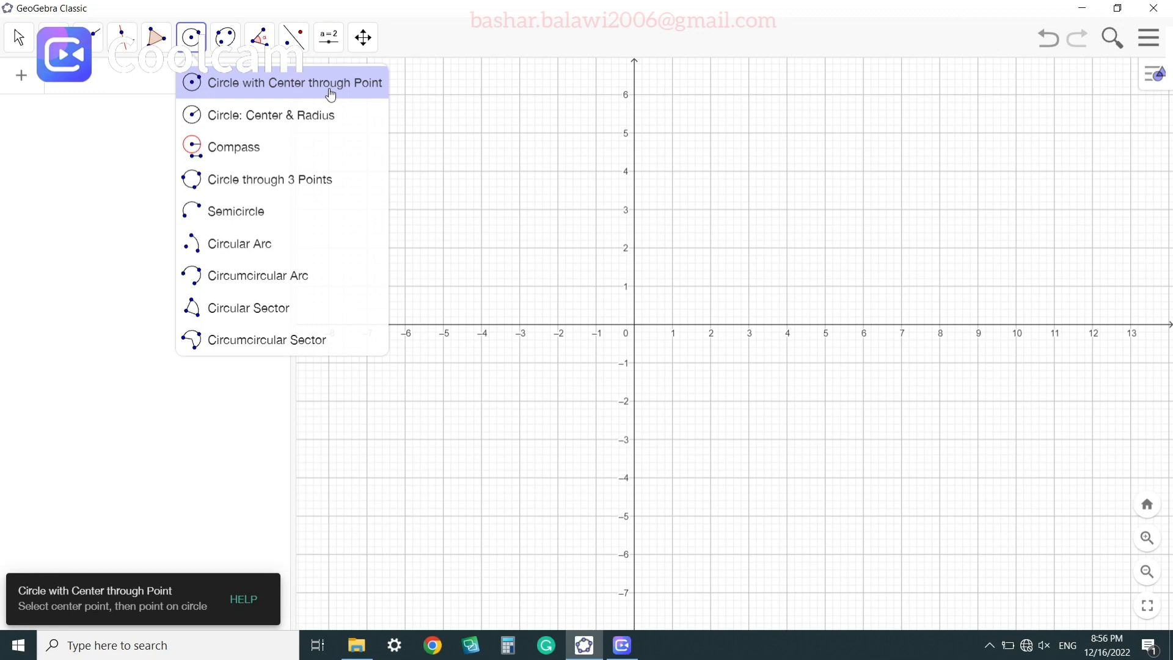
Draw a circle centred at the origin (0, 0) passing through the point (4, -4)
{"action": "left_click", "coordinate": [331, 95]}
{"action": "left_click", "coordinate": [634, 325]}
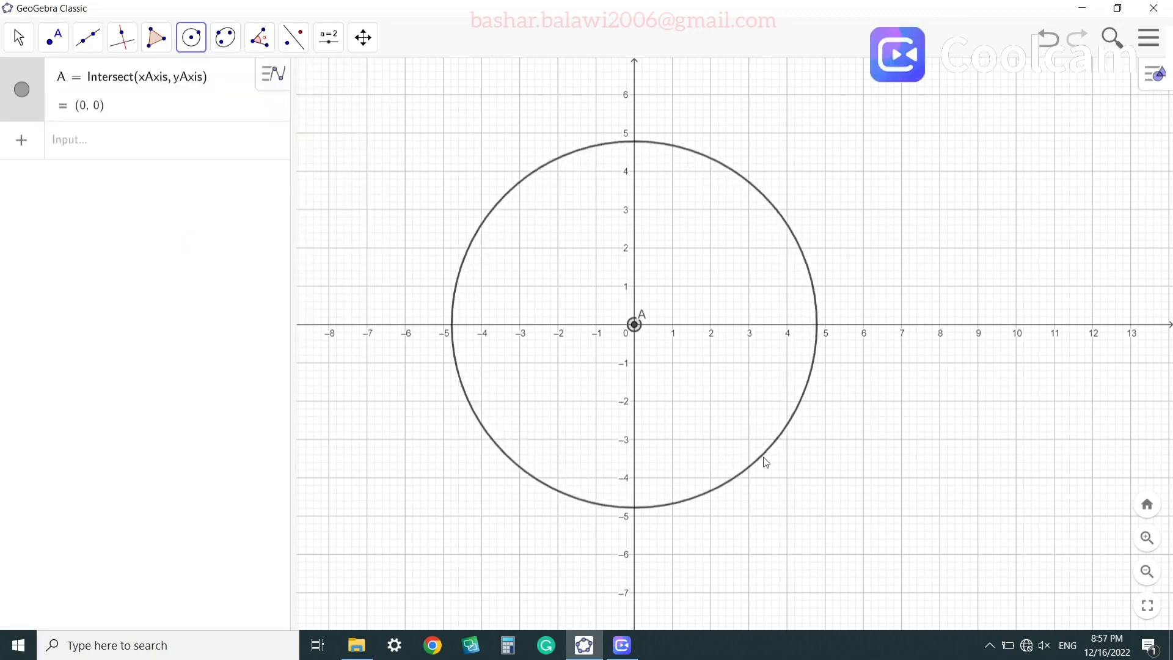
{"action": "left_click", "coordinate": [788, 478]}
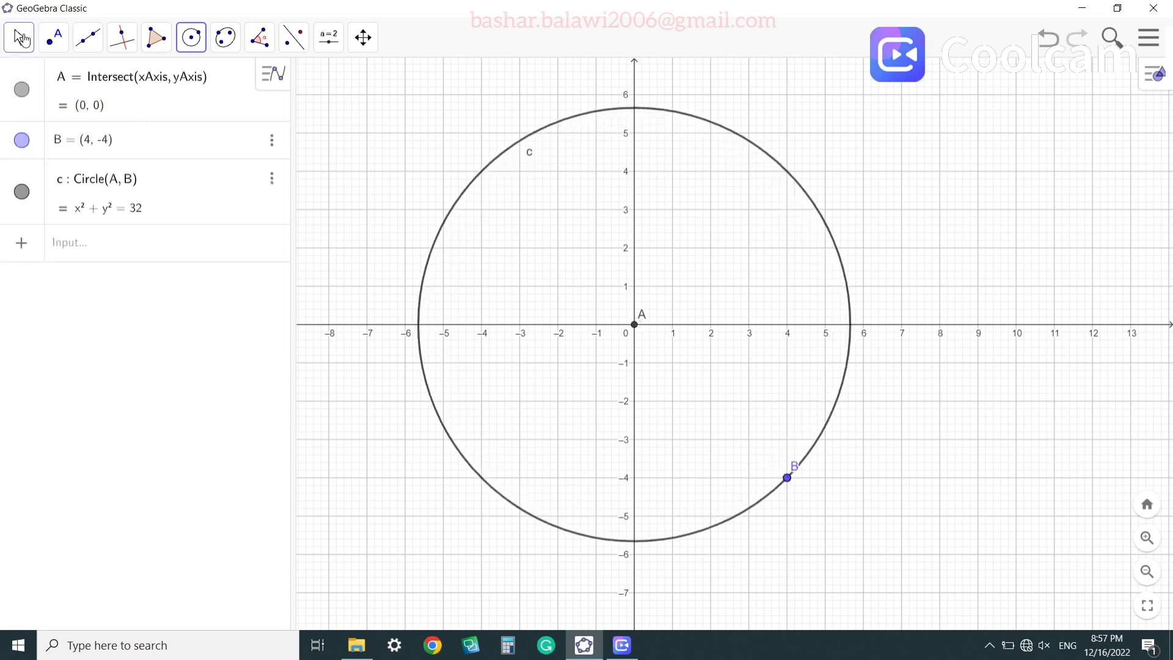
Move point B on the circle to (5, 5) to resize the circle around A
{"action": "left_click", "coordinate": [22, 41]}
{"action": "left_click_drag", "start_coordinate": [788, 477], "coordinate": [826, 140]}
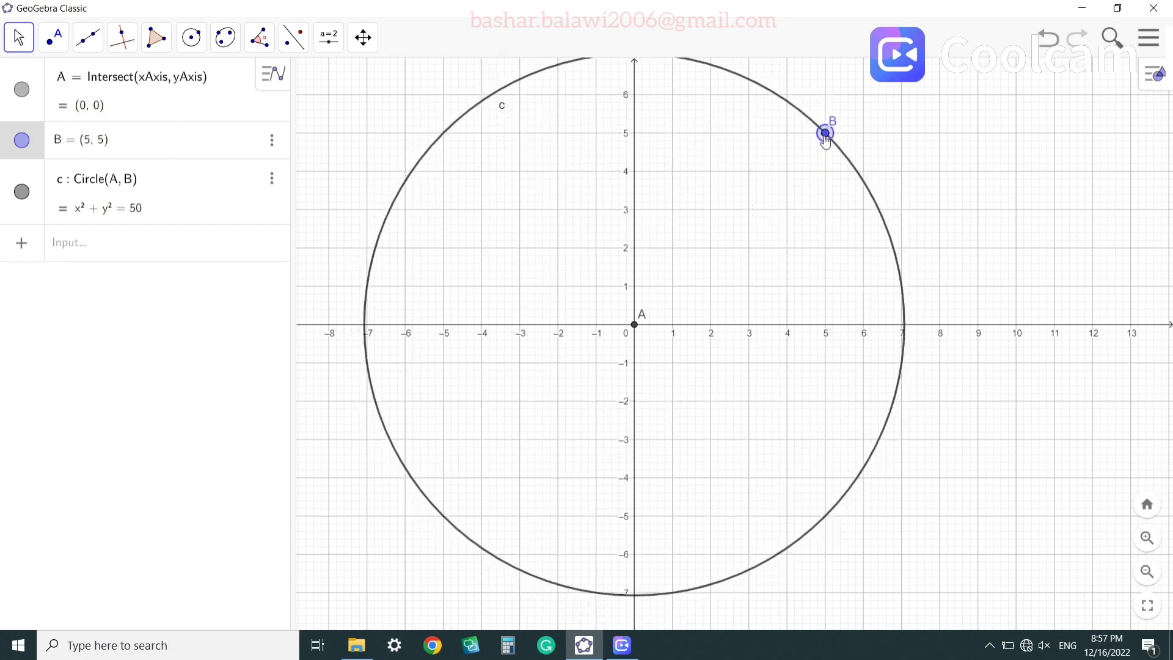
{"action": "left_click", "coordinate": [723, 255]}
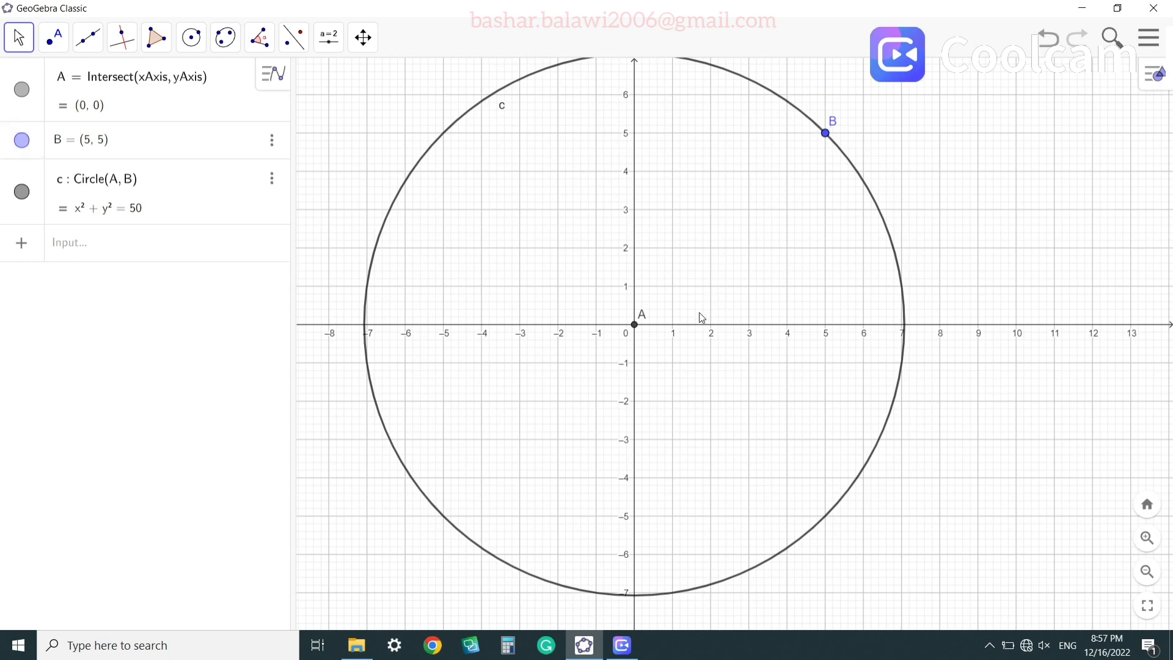
Draw a second circle centred at point A with a radius of 8
{"action": "scroll", "coordinate": [699, 325], "scroll_direction": "up", "scroll_amount": 4}
{"action": "scroll", "coordinate": [700, 324], "scroll_direction": "down", "scroll_amount": 6}
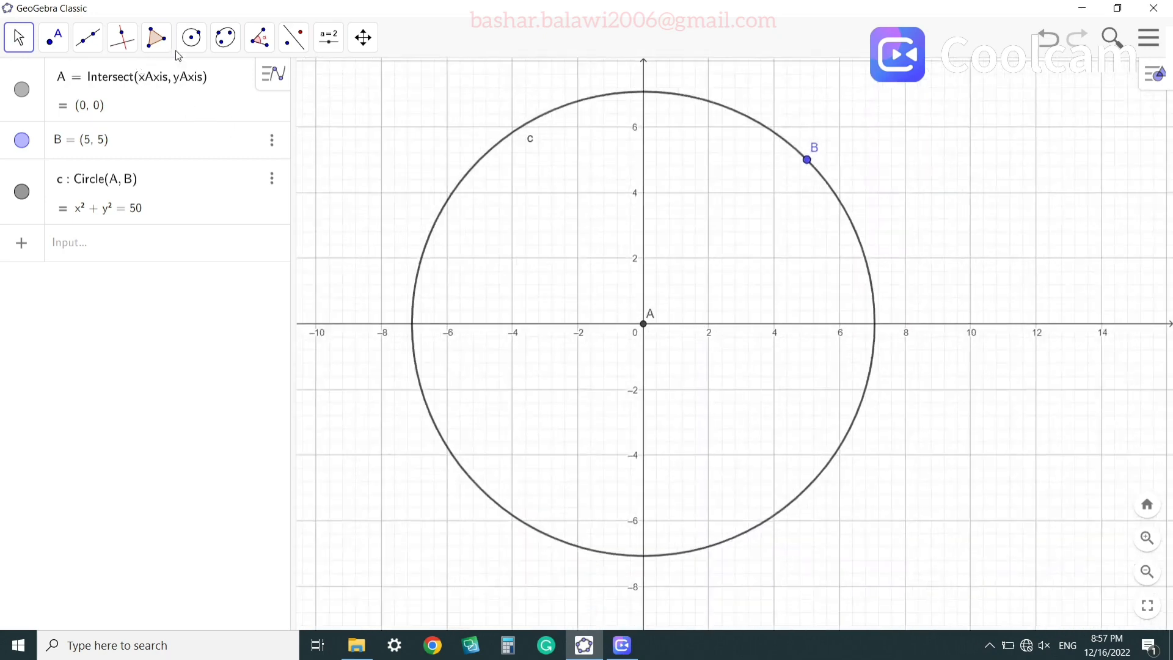
{"action": "left_click", "coordinate": [192, 39]}
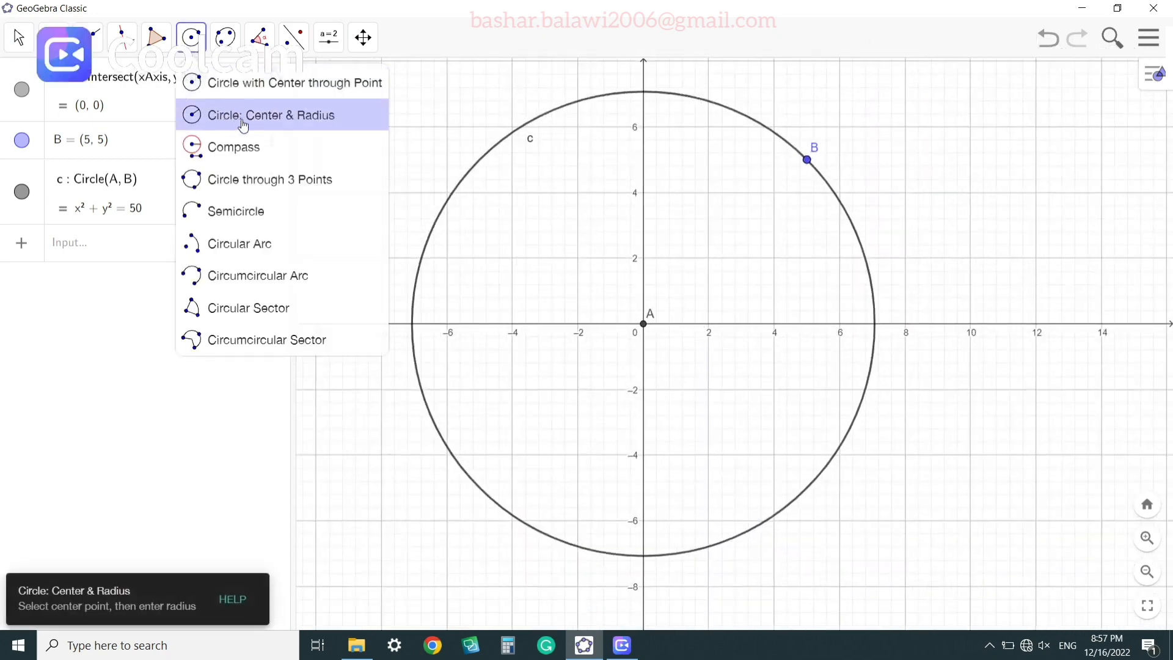
{"action": "left_click", "coordinate": [314, 125]}
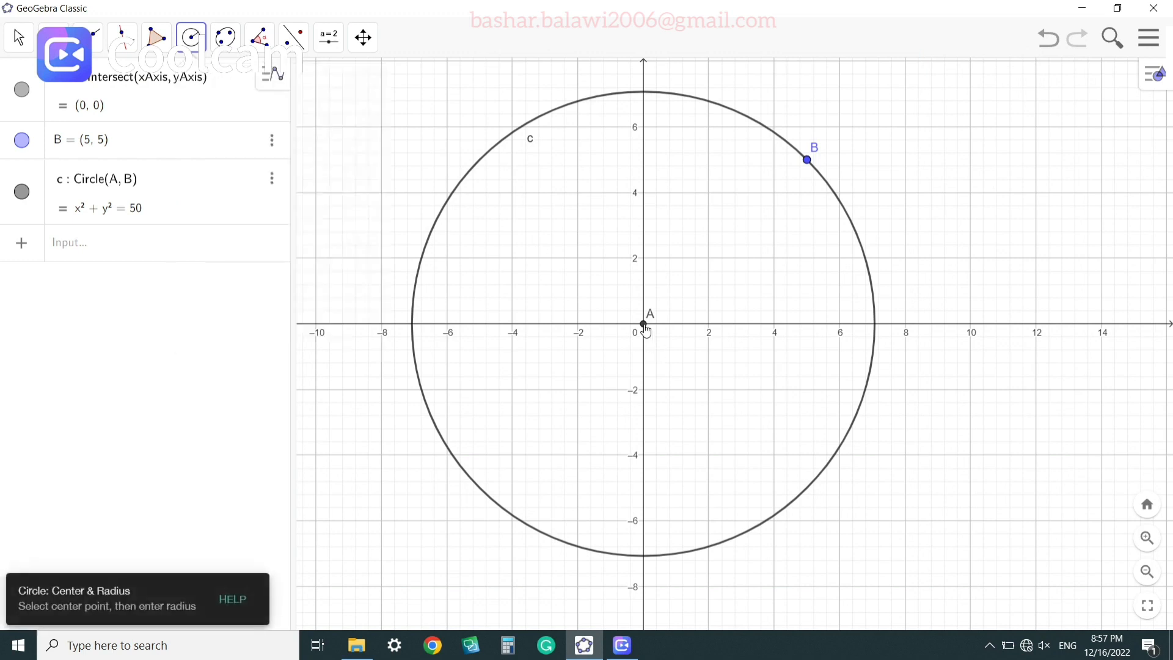
{"action": "left_click", "coordinate": [645, 324]}
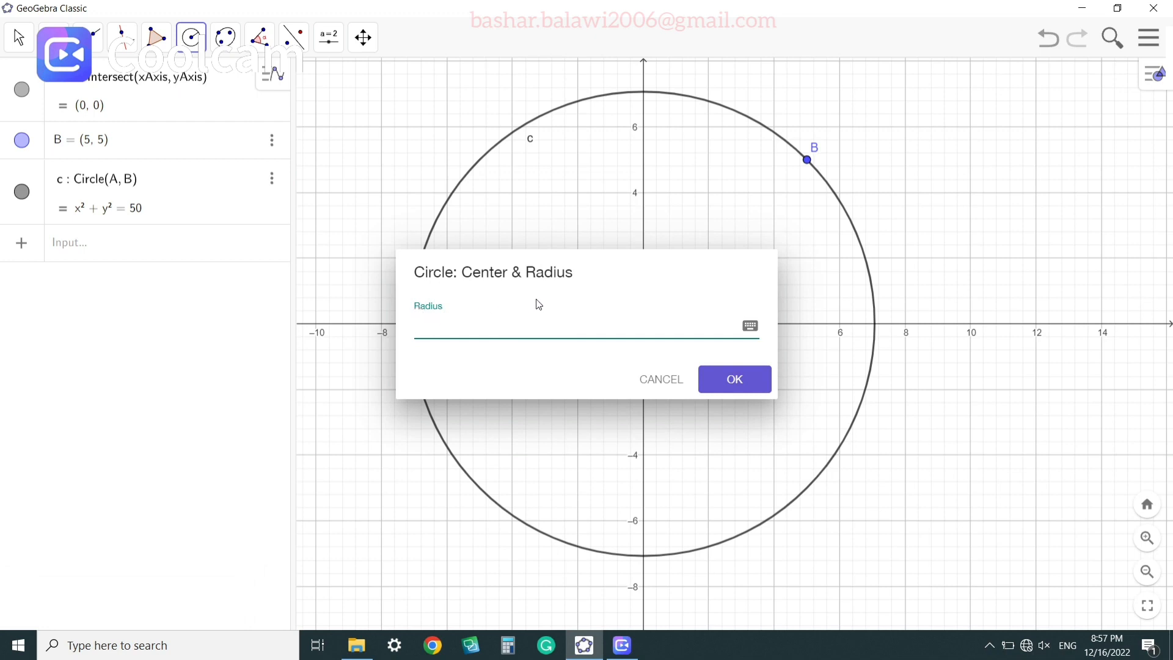
{"action": "type", "text": "8"}
{"action": "key", "text": "Return"}
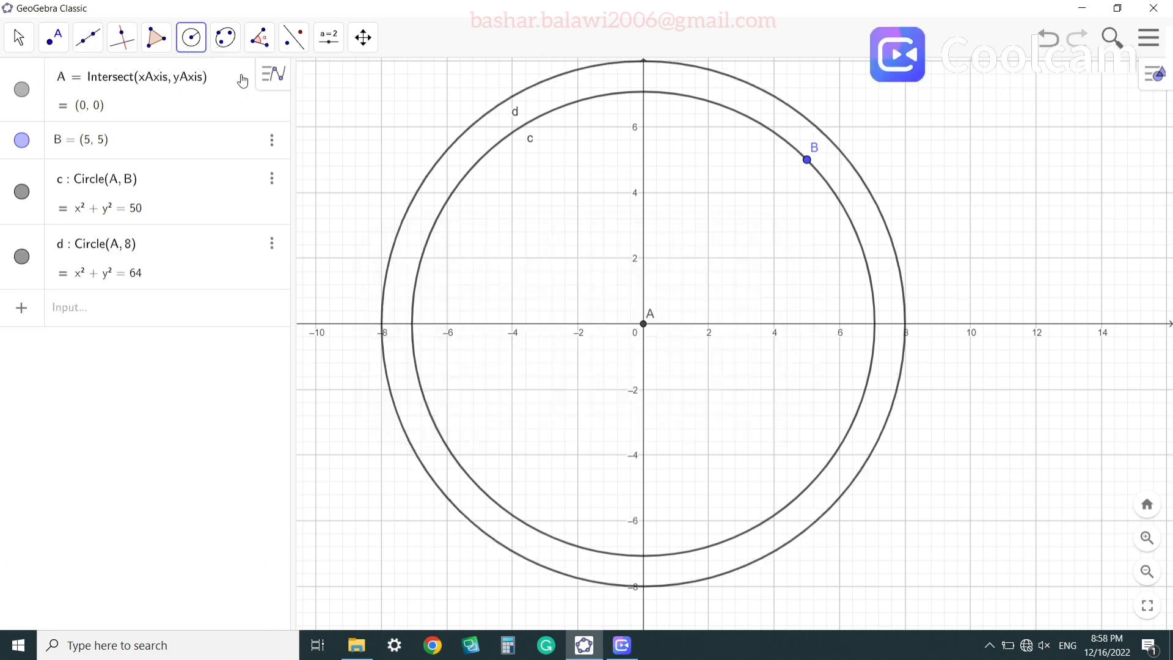
Use the Compass tool to copy circle c's radius into a new circle centred at about (-1.17, -0.45)
{"action": "left_click", "coordinate": [191, 38]}
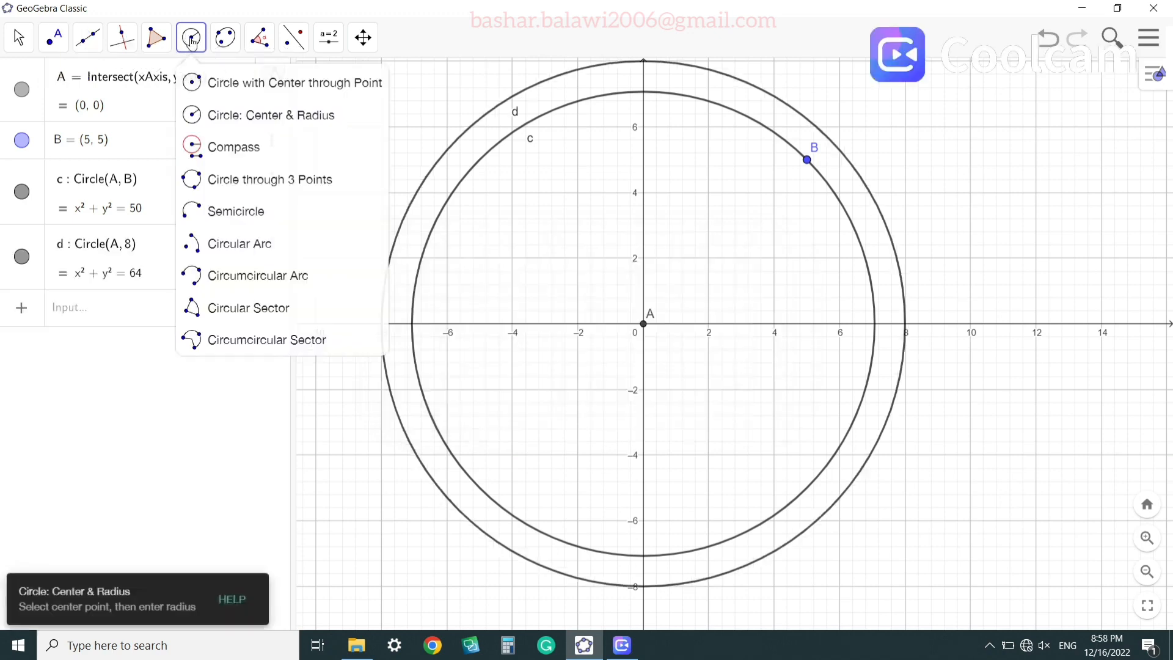
{"action": "left_click", "coordinate": [276, 160]}
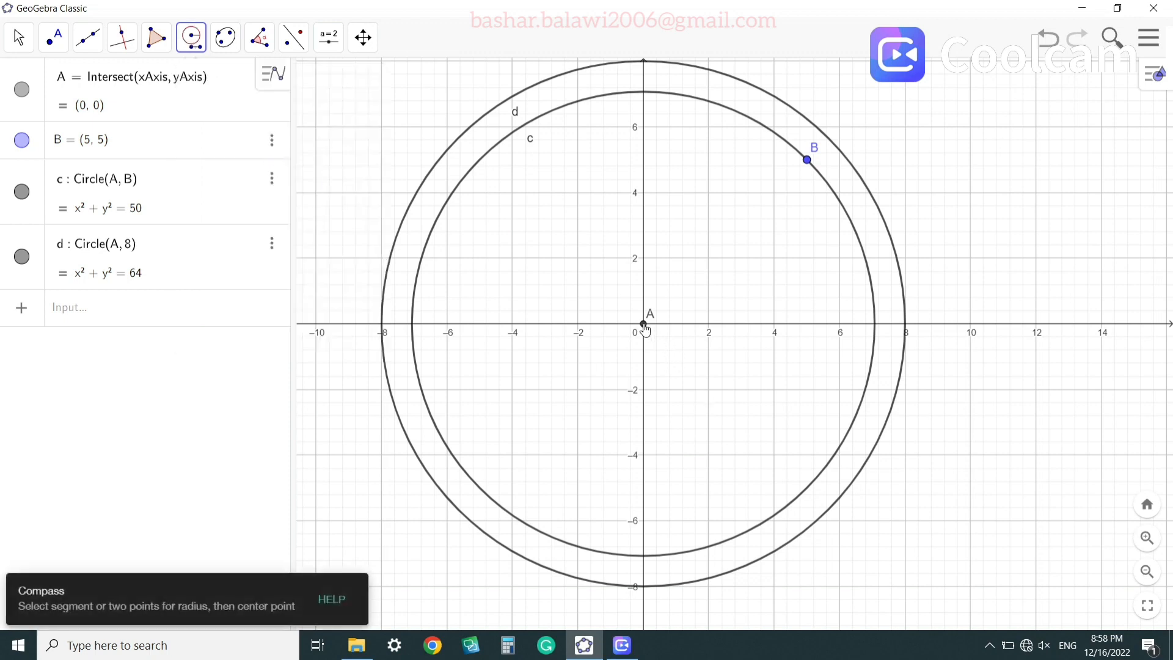
{"action": "left_click", "coordinate": [644, 324]}
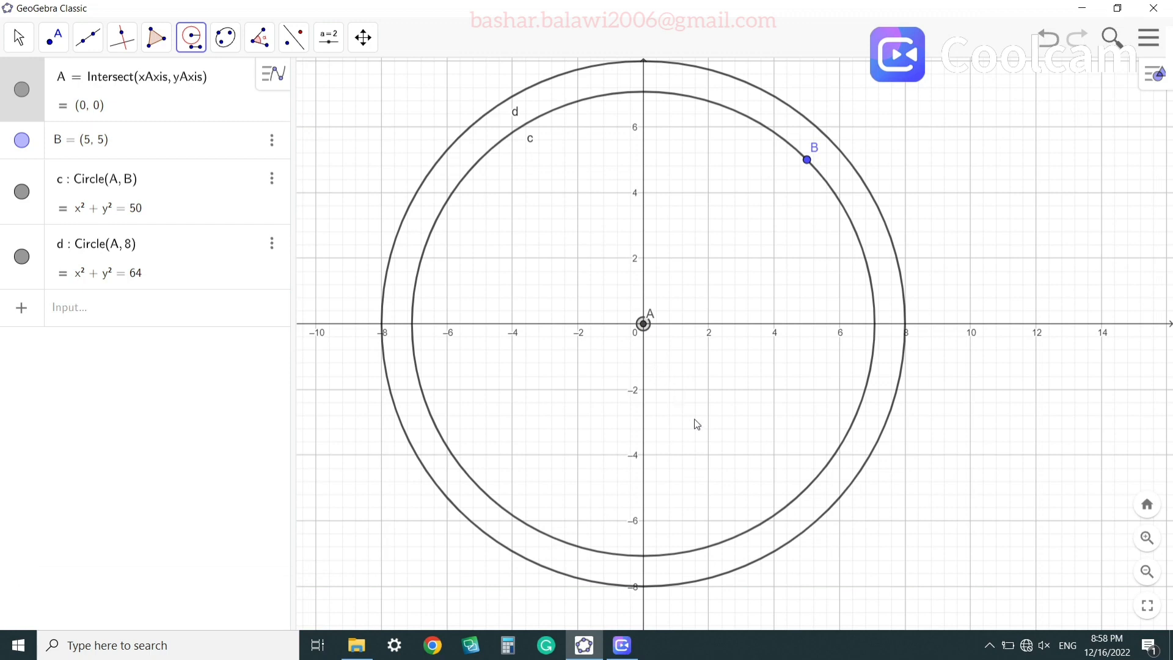
{"action": "left_click", "coordinate": [764, 528]}
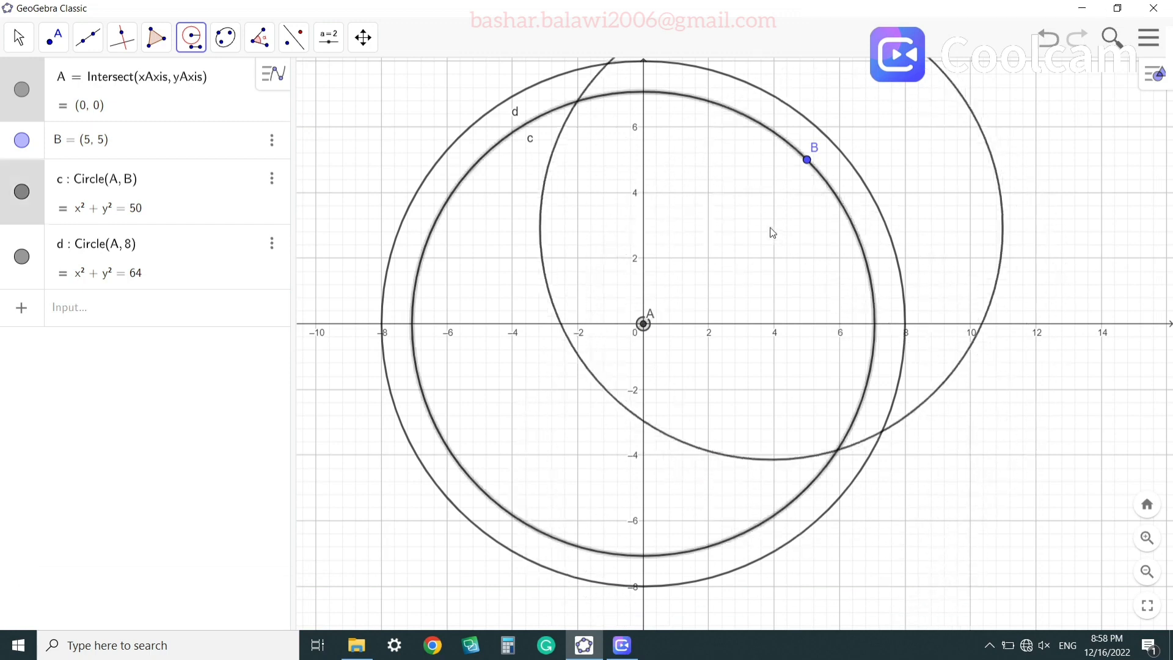
{"action": "left_click", "coordinate": [605, 339]}
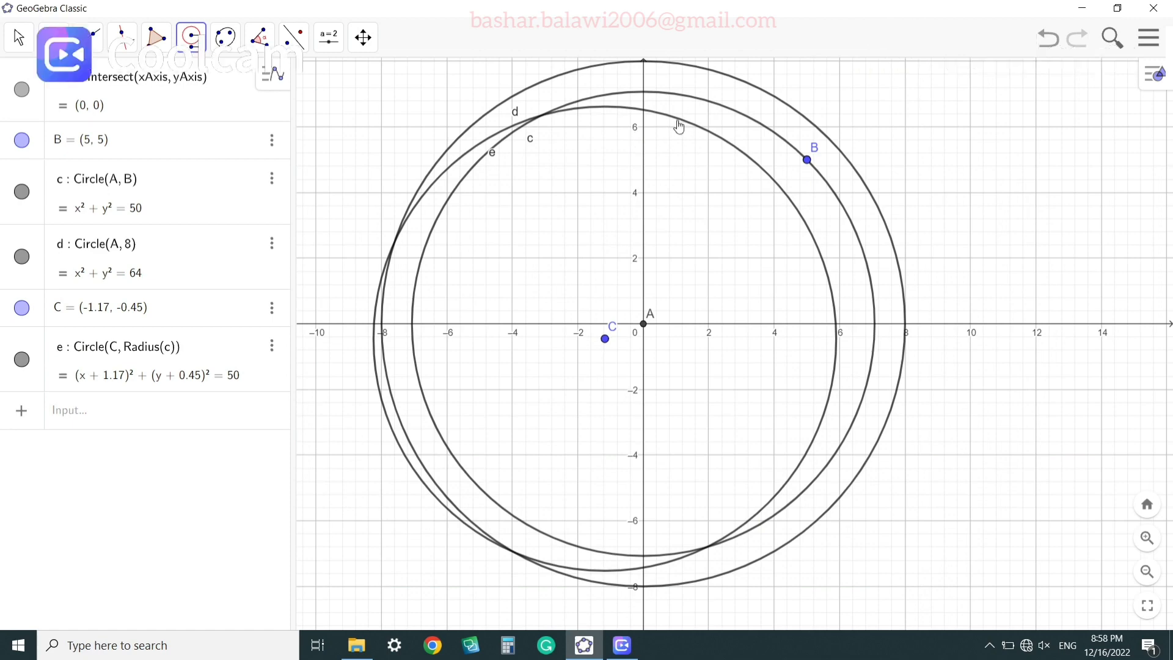
In the empty area beside the existing circles, draw a circle through three points at (12, 6), (18, 6) and about (14.58, 2.02)
{"action": "left_click", "coordinate": [187, 38]}
{"action": "left_click", "coordinate": [19, 38]}
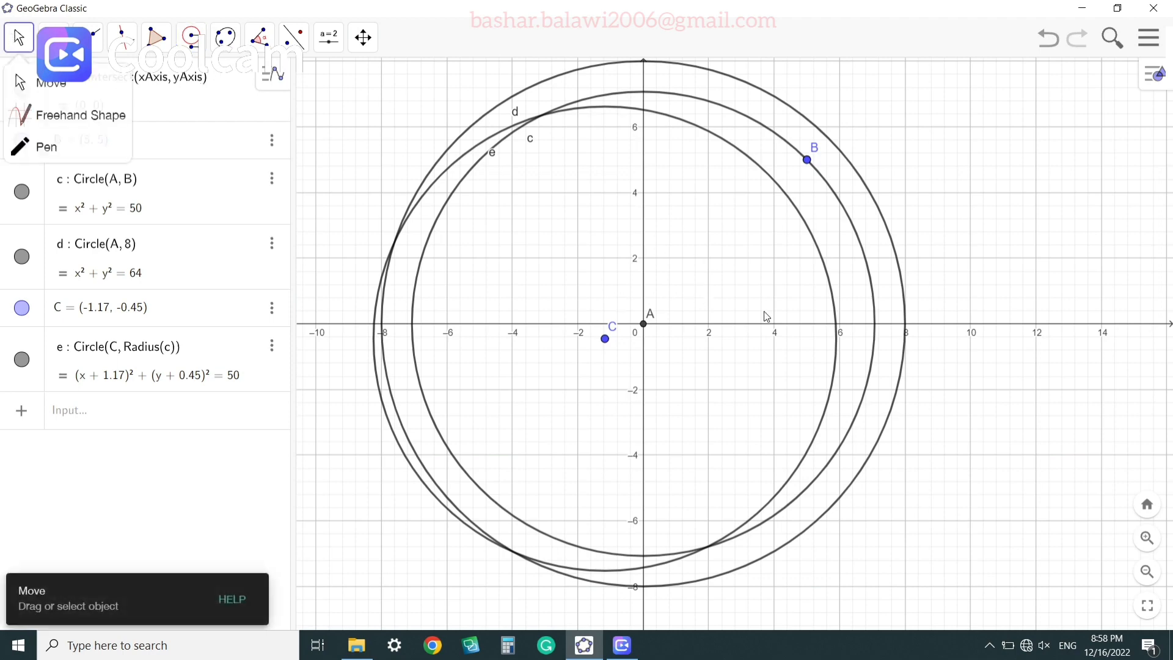
{"action": "left_click_drag", "start_coordinate": [767, 316], "coordinate": [355, 273]}
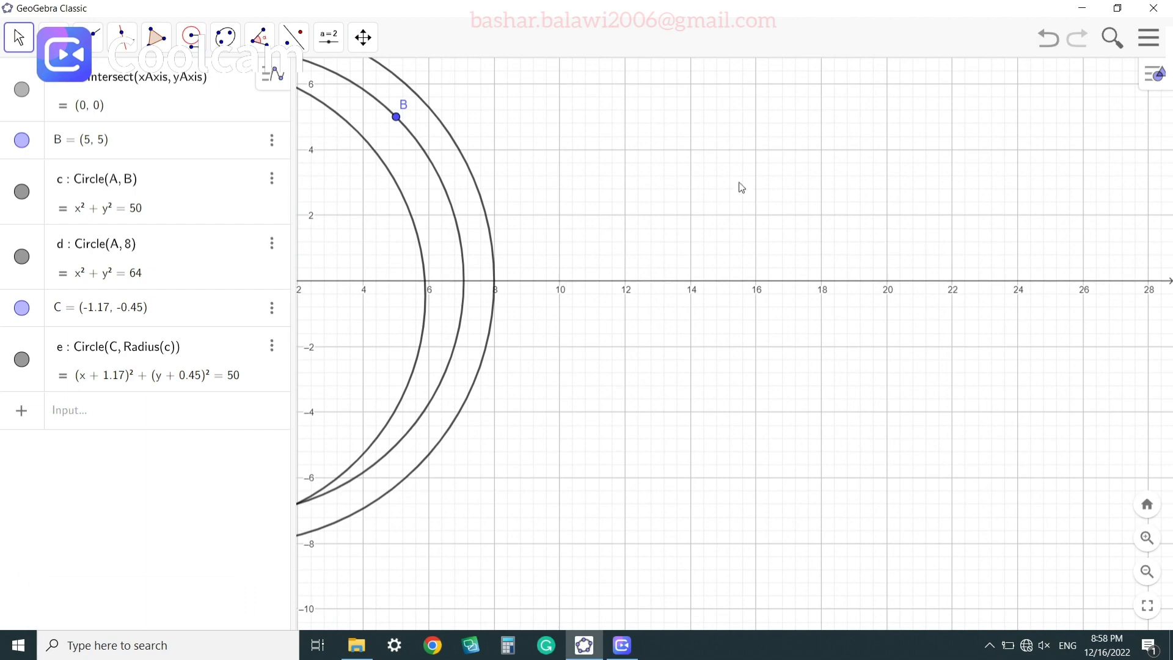
{"action": "left_click_drag", "start_coordinate": [741, 187], "coordinate": [634, 327]}
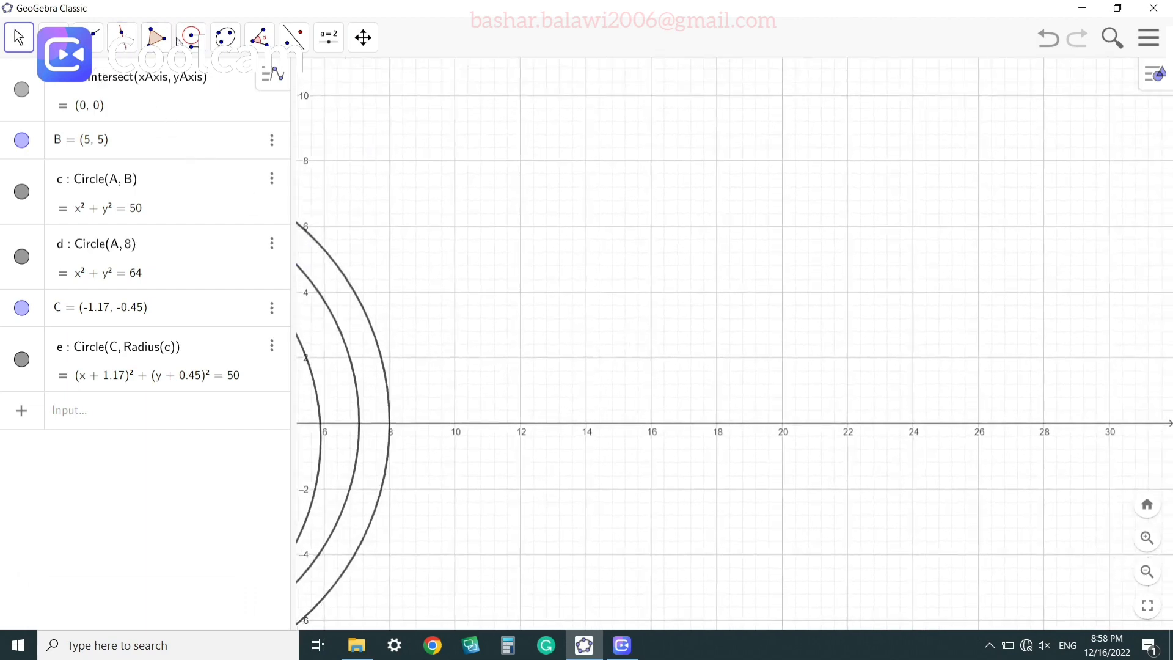
{"action": "left_click", "coordinate": [180, 41]}
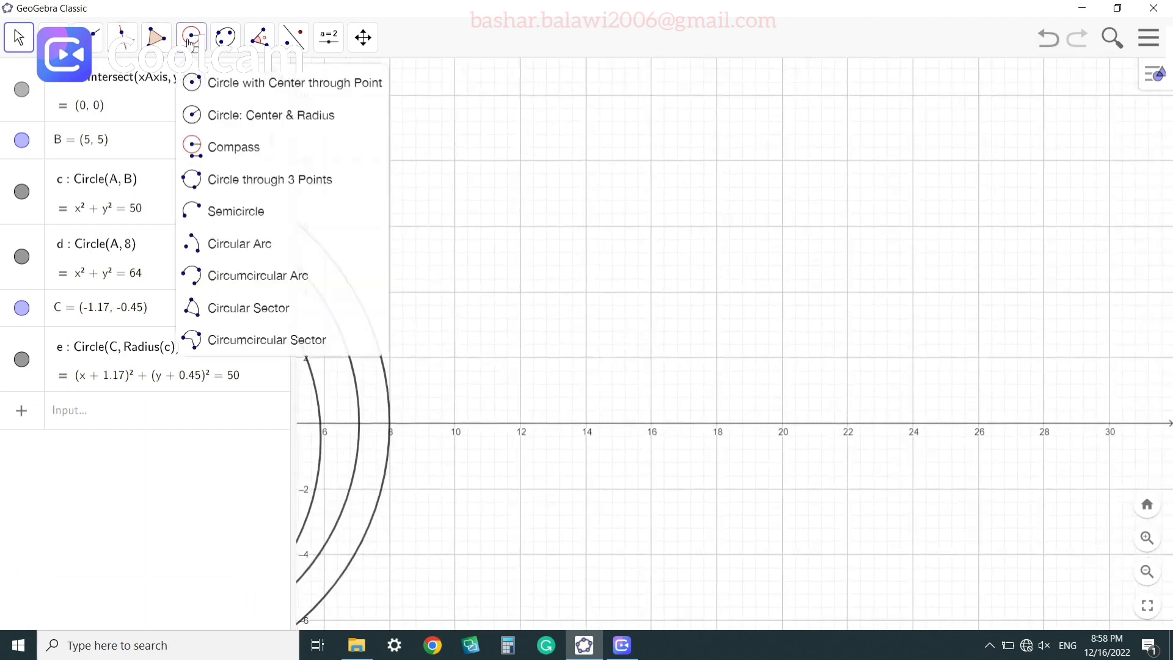
{"action": "left_click", "coordinate": [288, 189]}
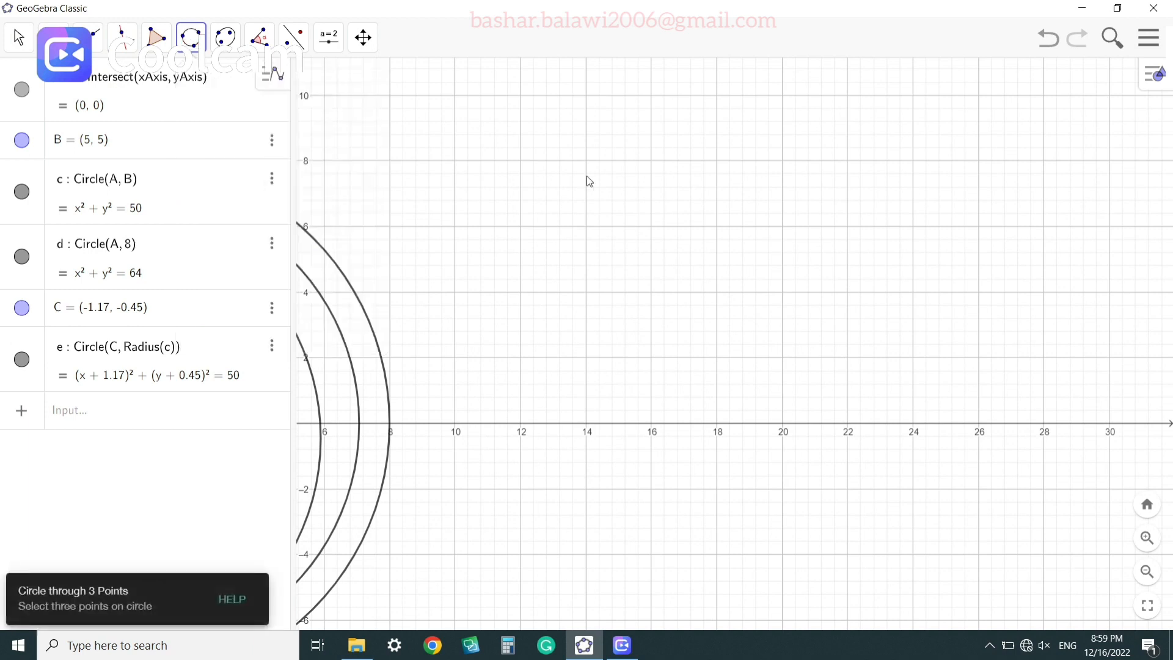
{"action": "left_click", "coordinate": [521, 226]}
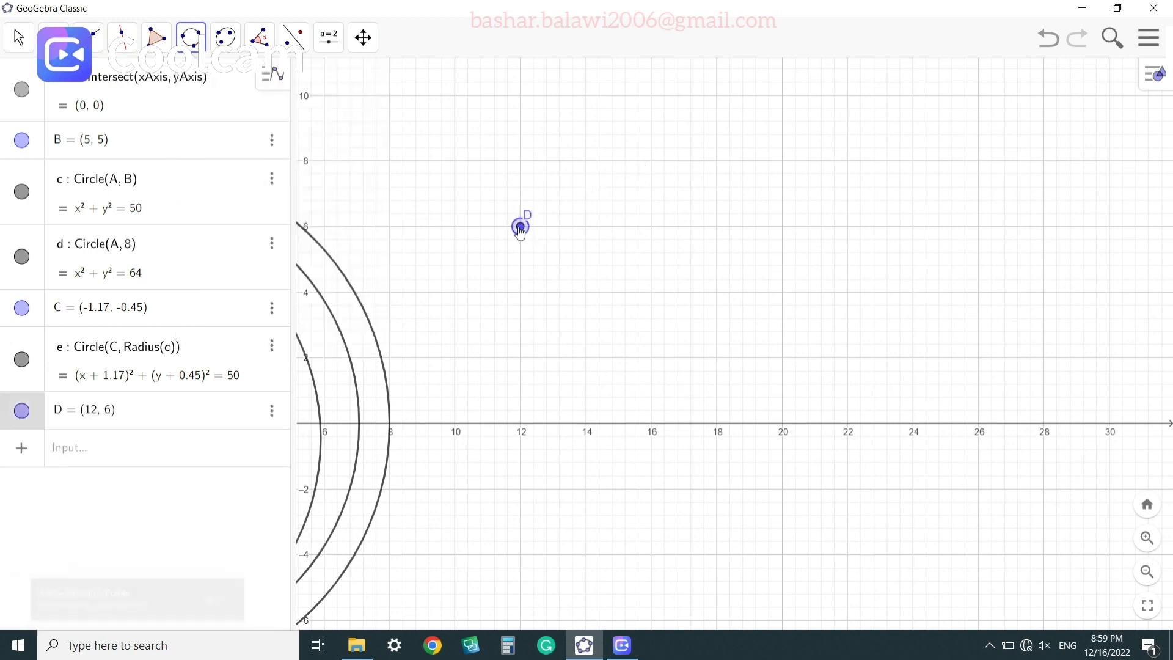
{"action": "left_click", "coordinate": [718, 226]}
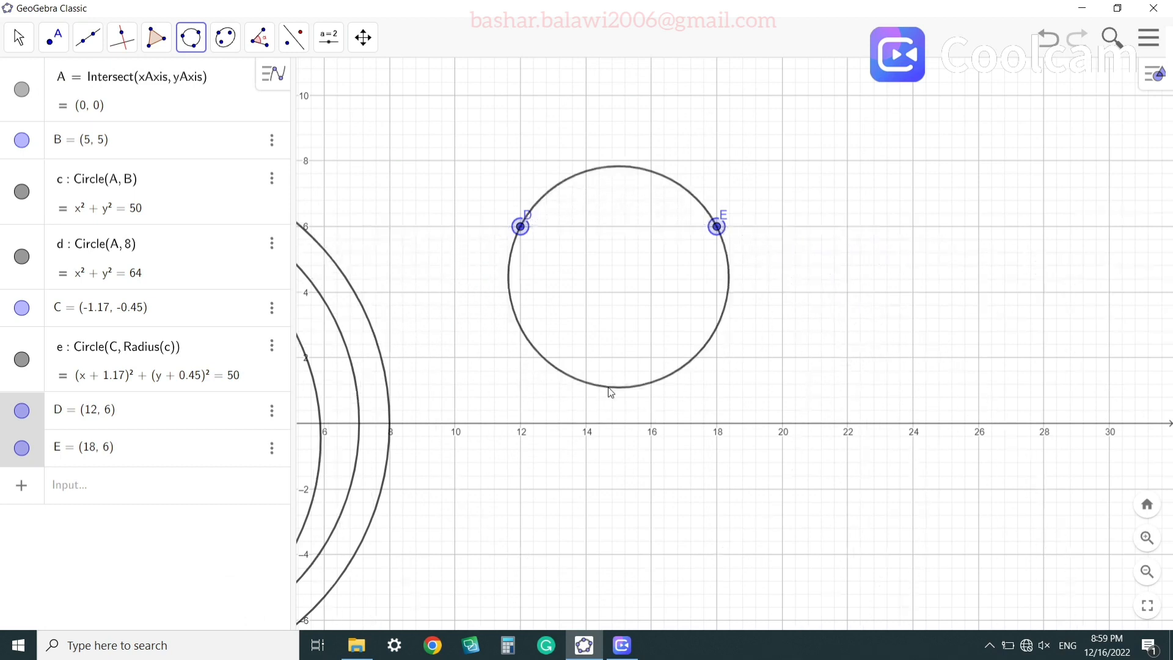
{"action": "left_click", "coordinate": [605, 357]}
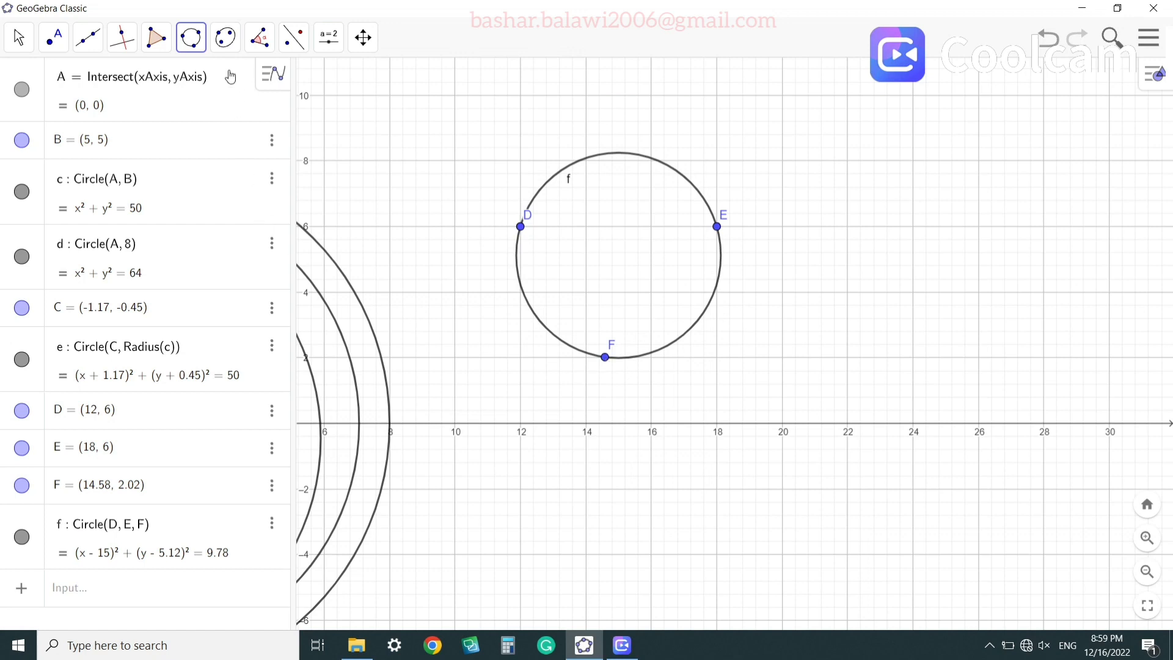
Draw a semicircle with end points at (10, 10) and (10, 6)
{"action": "left_click", "coordinate": [196, 49]}
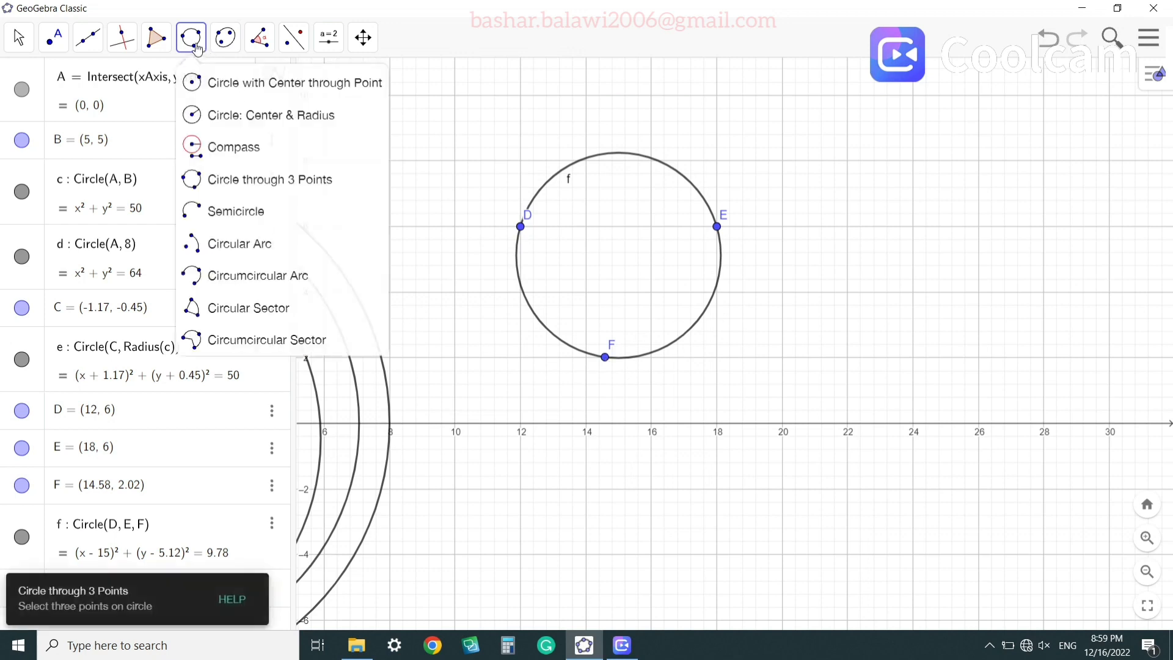
{"action": "left_click", "coordinate": [314, 210]}
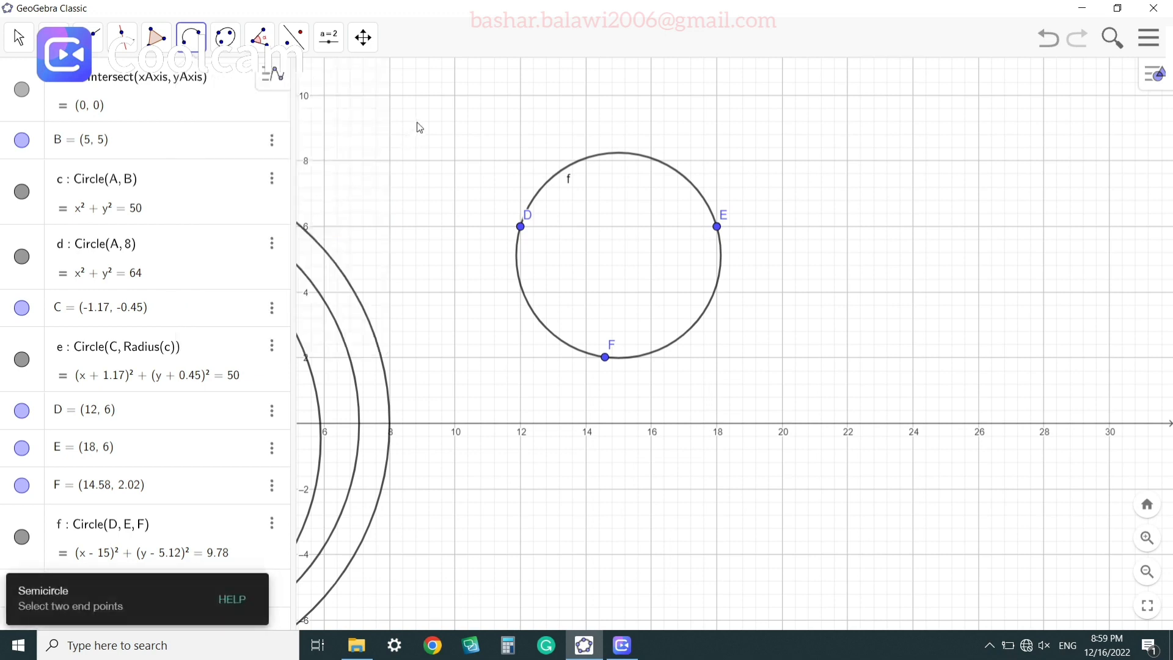
{"action": "left_click", "coordinate": [455, 96]}
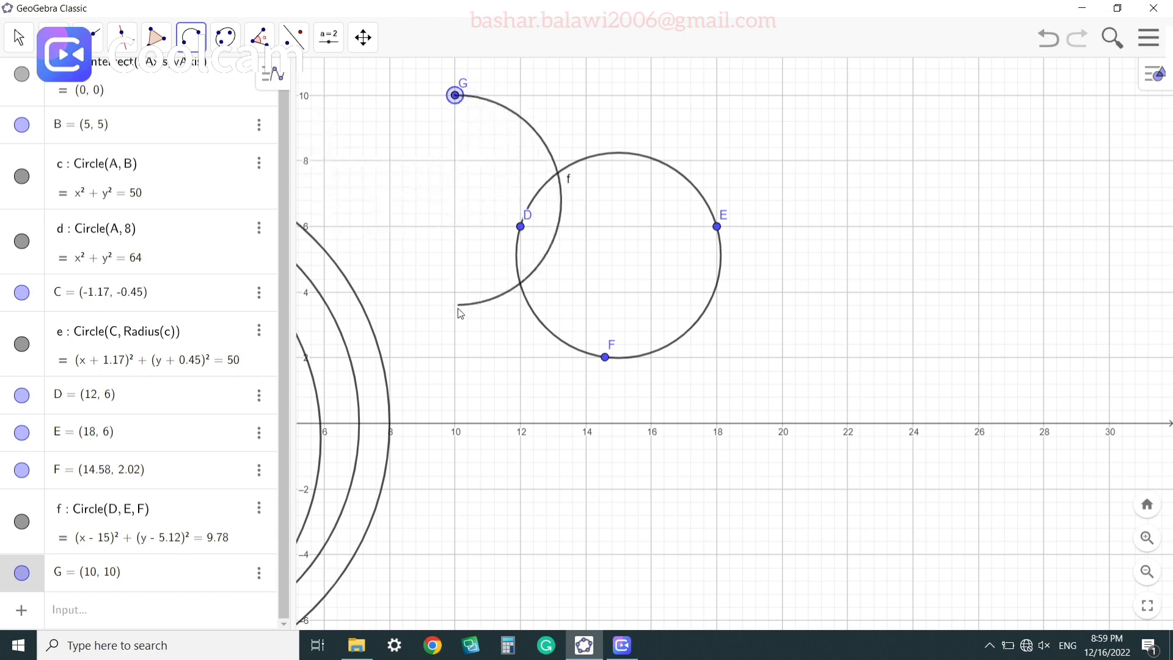
{"action": "left_click", "coordinate": [455, 226]}
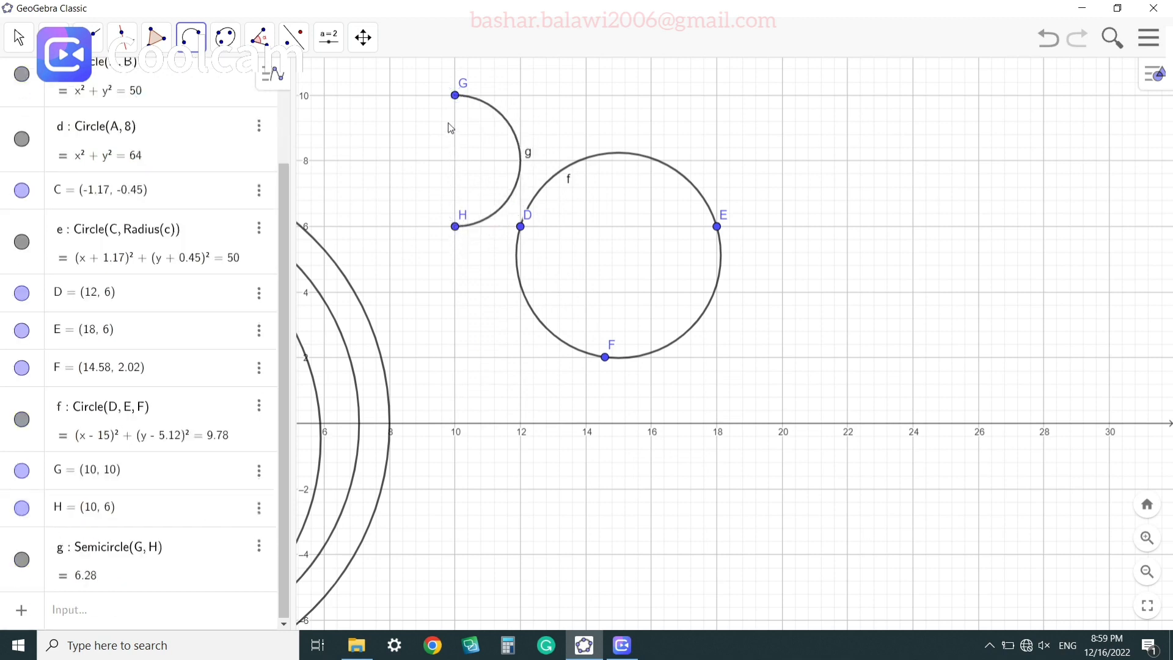
Draw two more semicircles, one from G to a new point at about (7, 8.51) and one from that point to H
{"action": "left_click", "coordinate": [455, 96]}
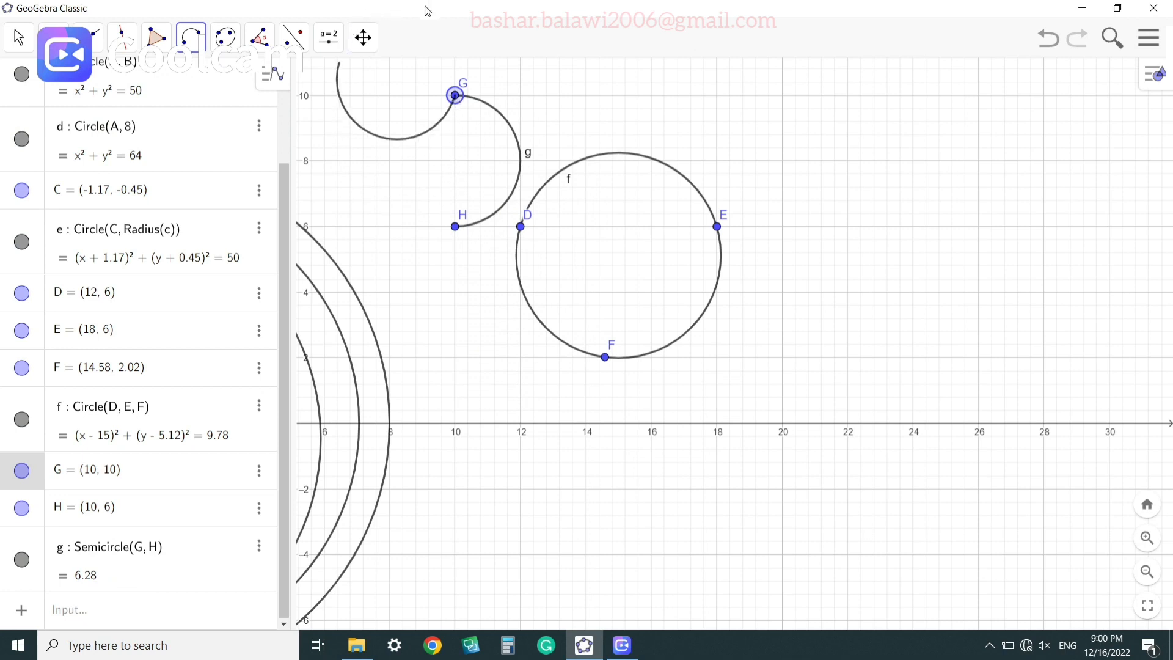
{"action": "left_click", "coordinate": [357, 144]}
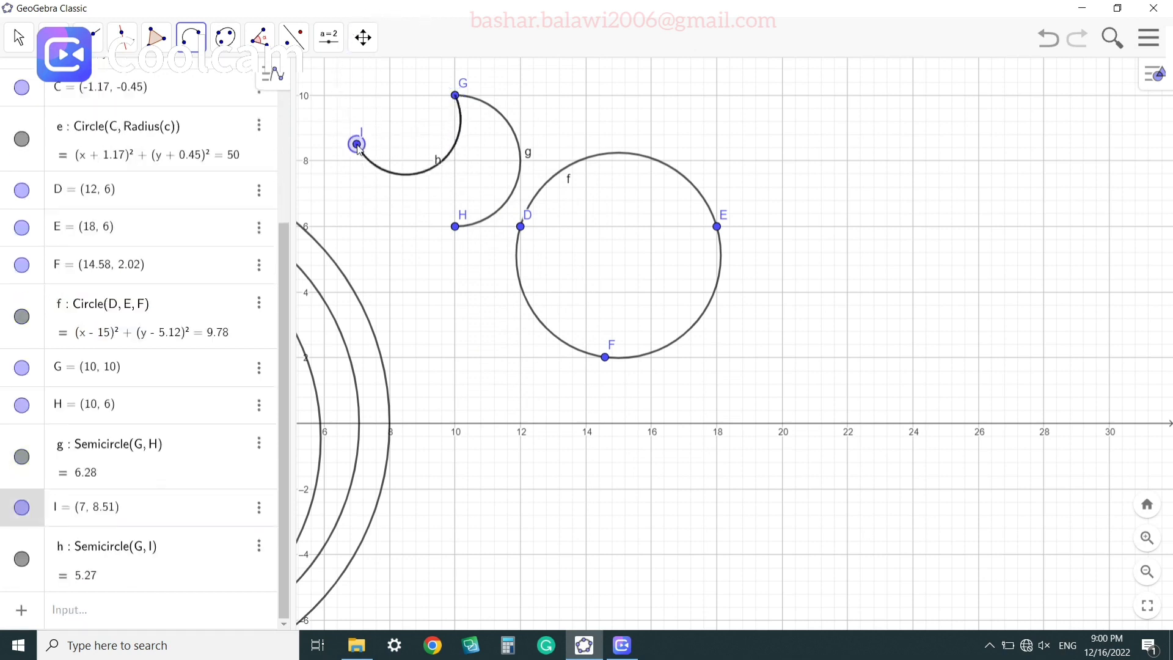
{"action": "left_click", "coordinate": [356, 144]}
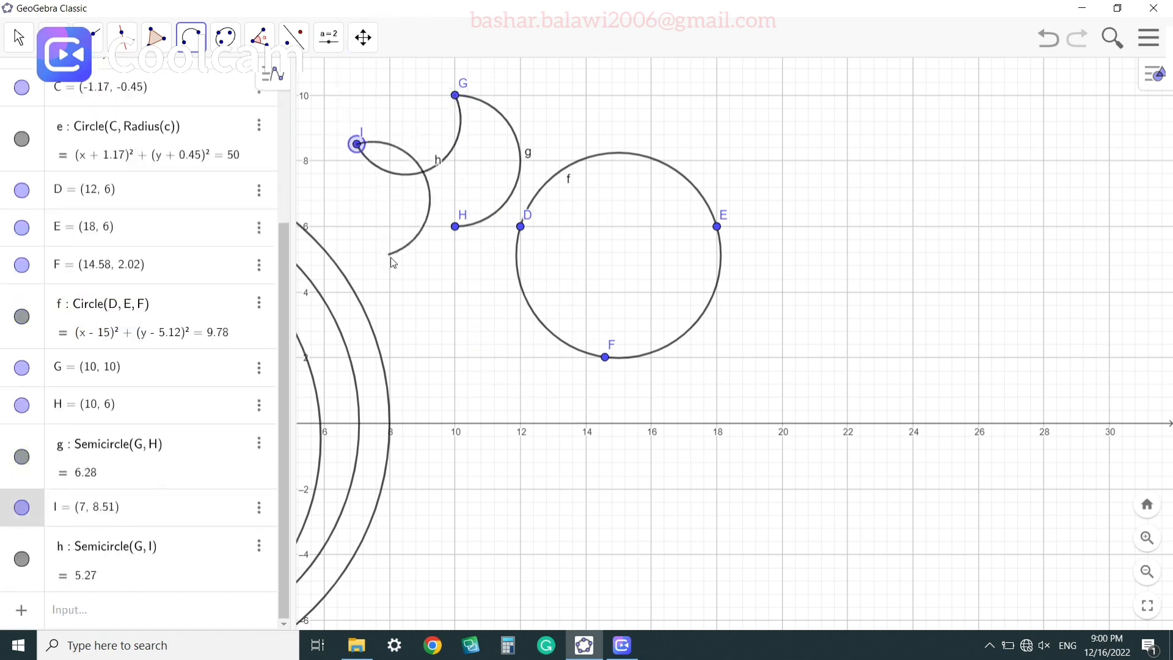
{"action": "left_click", "coordinate": [453, 237]}
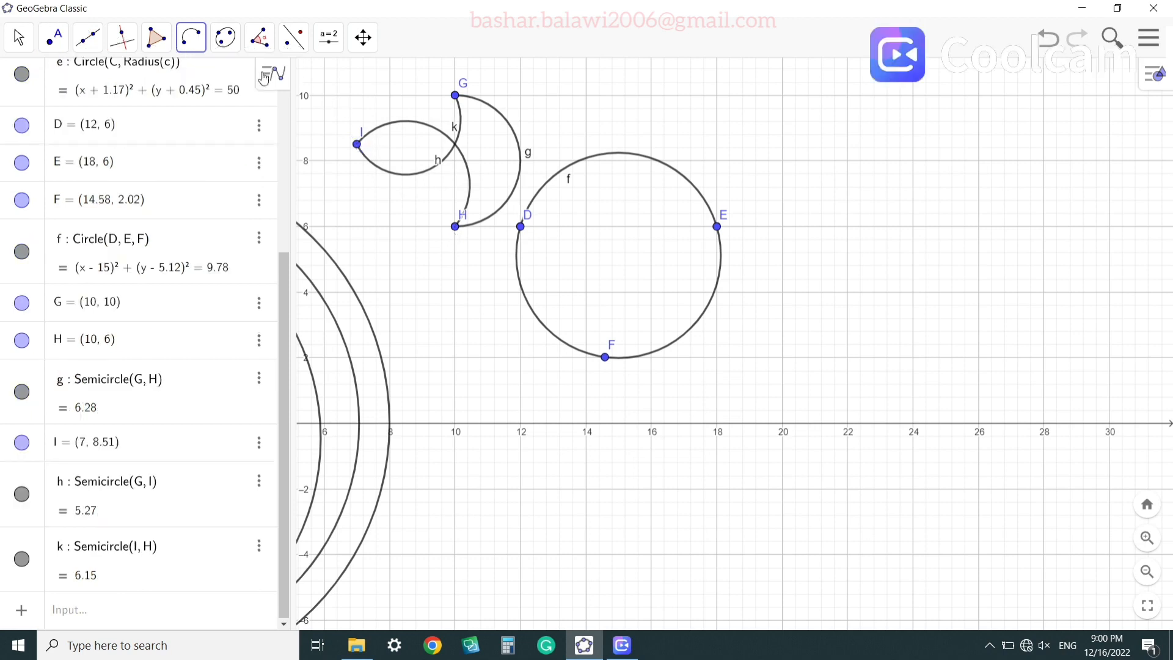
Draw a circular arc centred at about (20.16, 2.46), starting at about (21.98, 4.99) and ending at about (20.56, -0.55)
{"action": "left_click", "coordinate": [190, 44]}
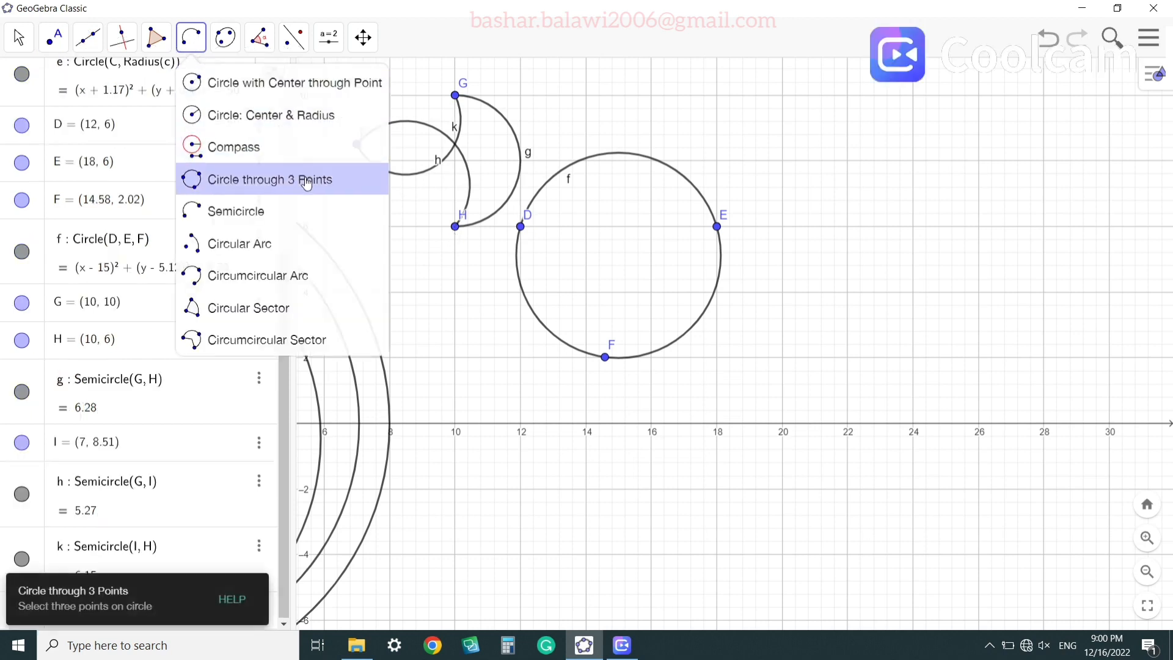
{"action": "left_click", "coordinate": [324, 249]}
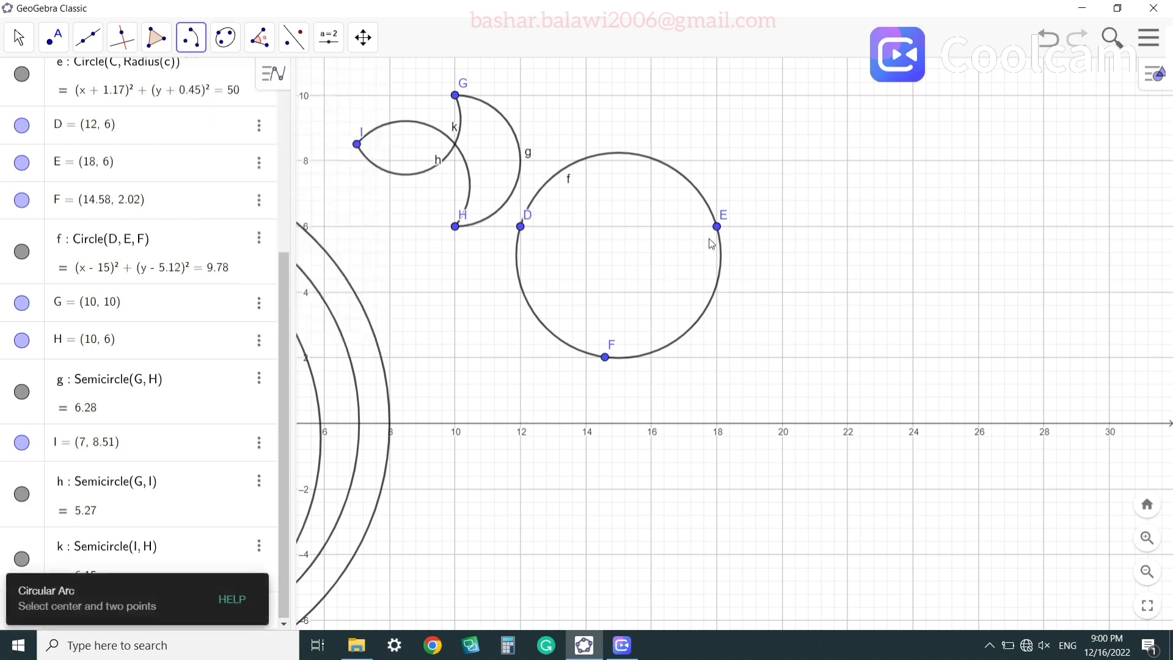
{"action": "left_click", "coordinate": [787, 343]}
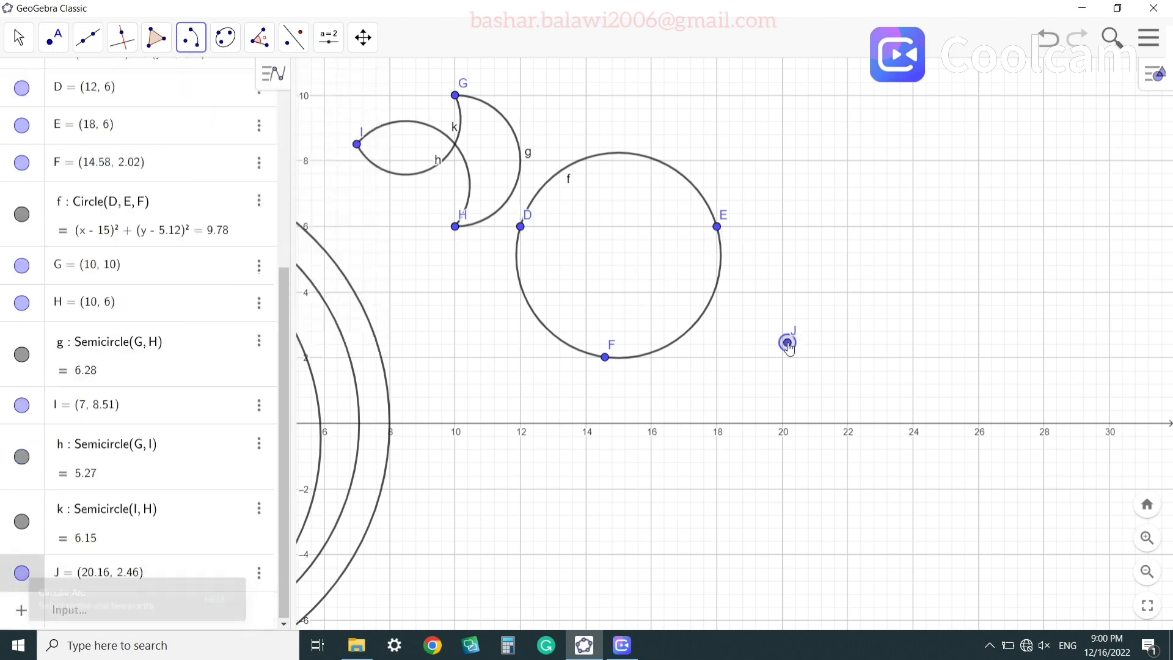
{"action": "left_click", "coordinate": [848, 261]}
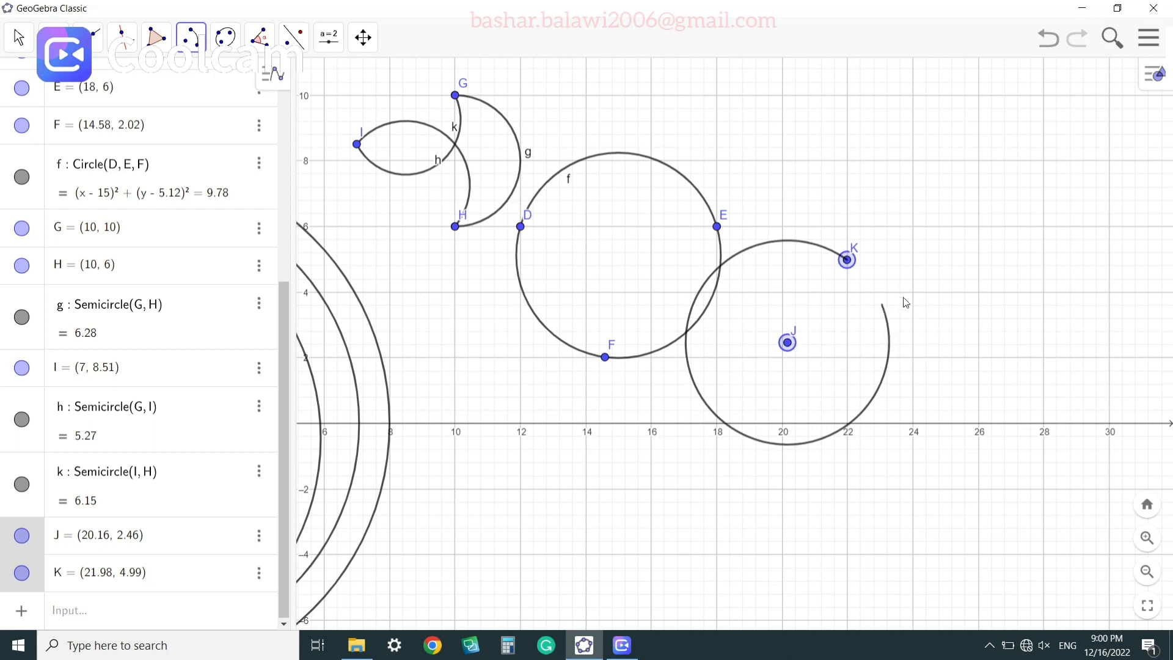
{"action": "left_click", "coordinate": [801, 443]}
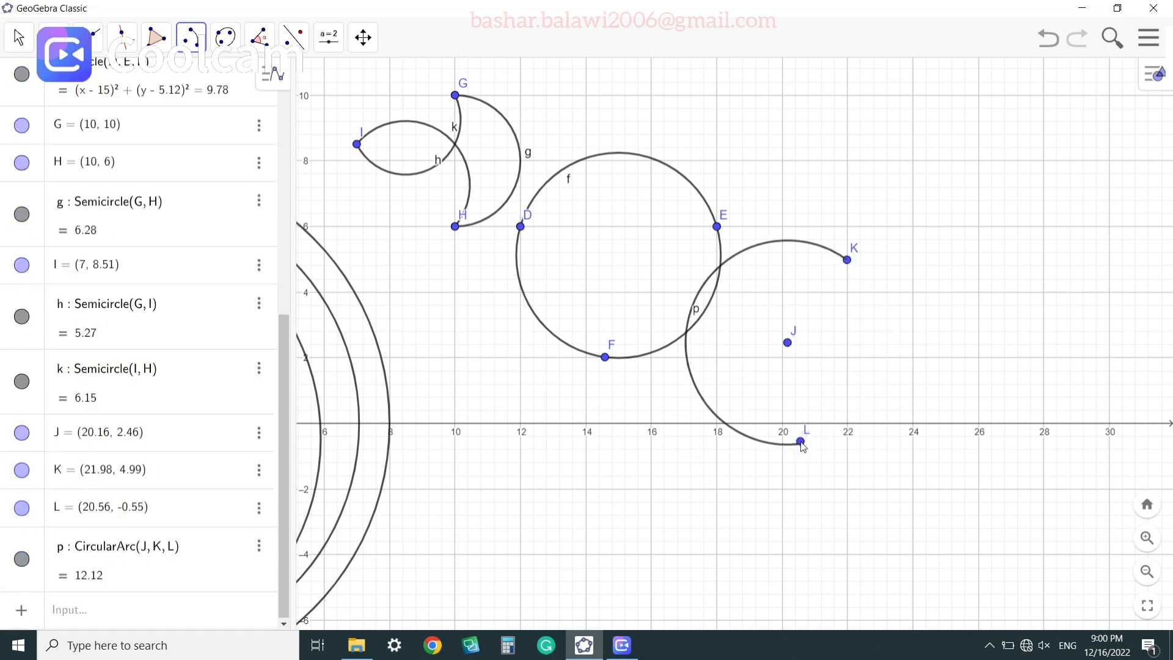
Draw a circumcircular arc through three points at about (20.81, 6.69), (24.25, 7.72) and (21.89, 8.81)
{"action": "left_click", "coordinate": [191, 42]}
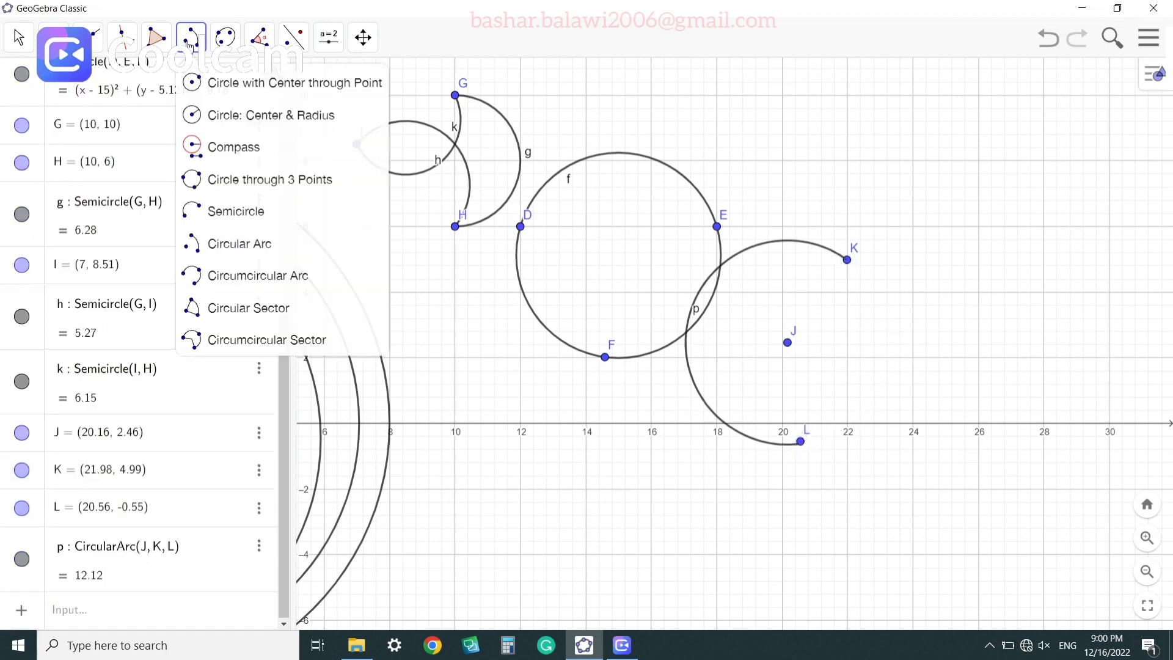
{"action": "left_click", "coordinate": [342, 271]}
{"action": "left_click", "coordinate": [808, 205]}
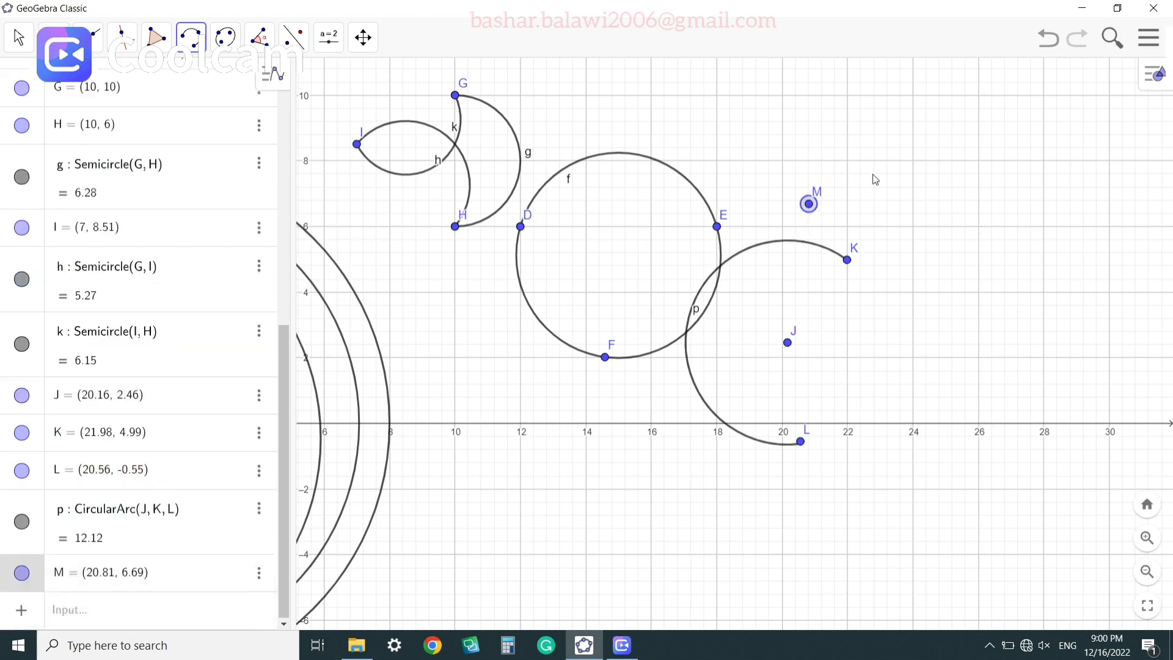
{"action": "left_click", "coordinate": [921, 171]}
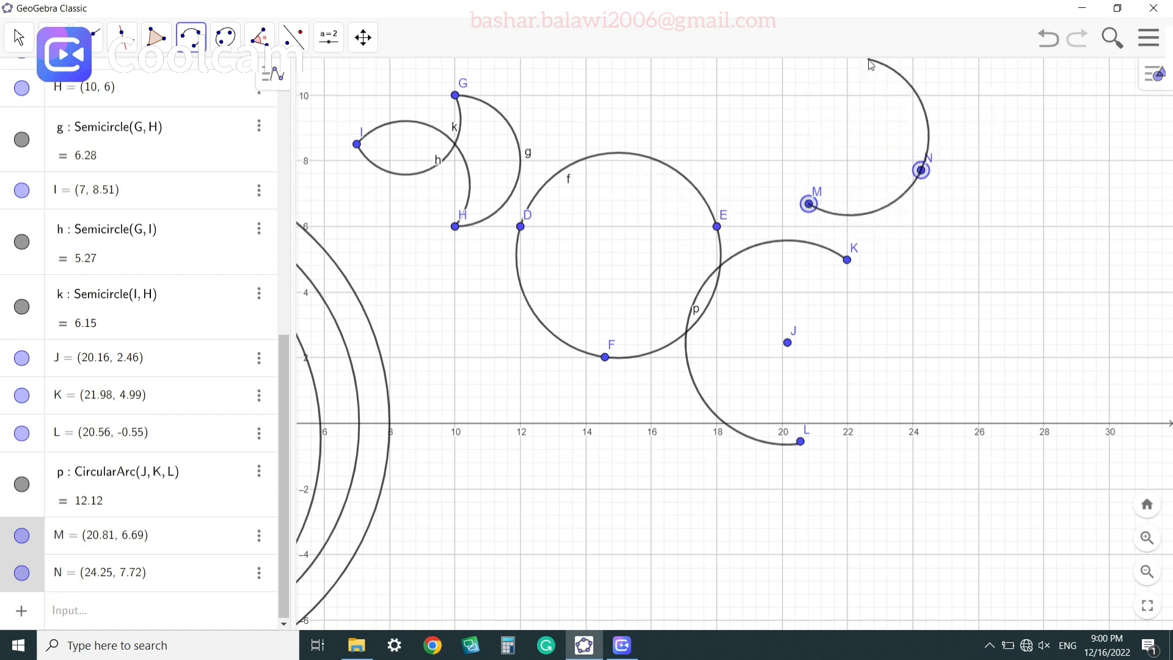
{"action": "left_click", "coordinate": [845, 135]}
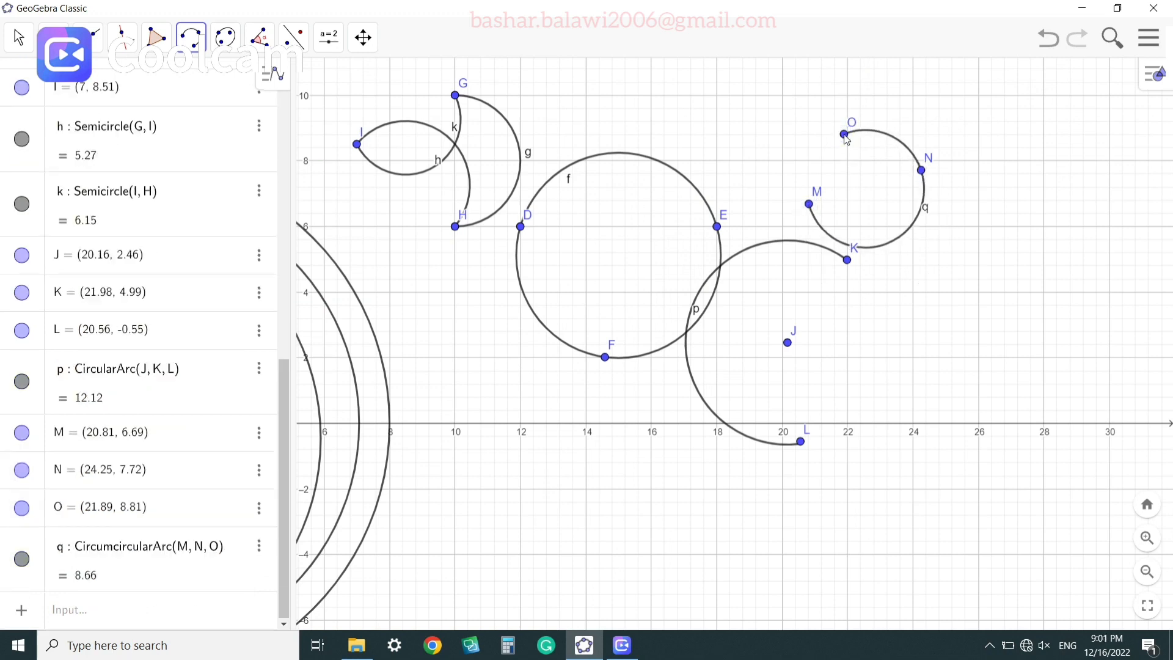
Inside the circle through D, E and F, draw a circular sector centred at about (15.14, 4.54), from (14, 6) towards about (15.87, 3.54)
{"action": "left_click", "coordinate": [193, 39]}
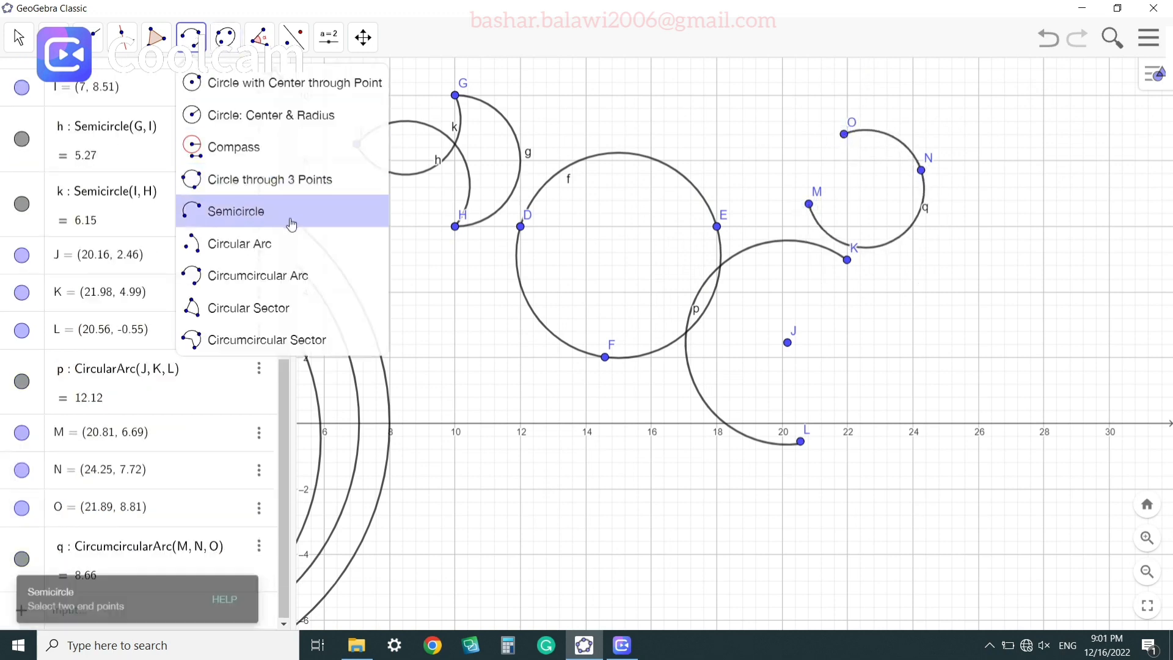
{"action": "left_click", "coordinate": [330, 310]}
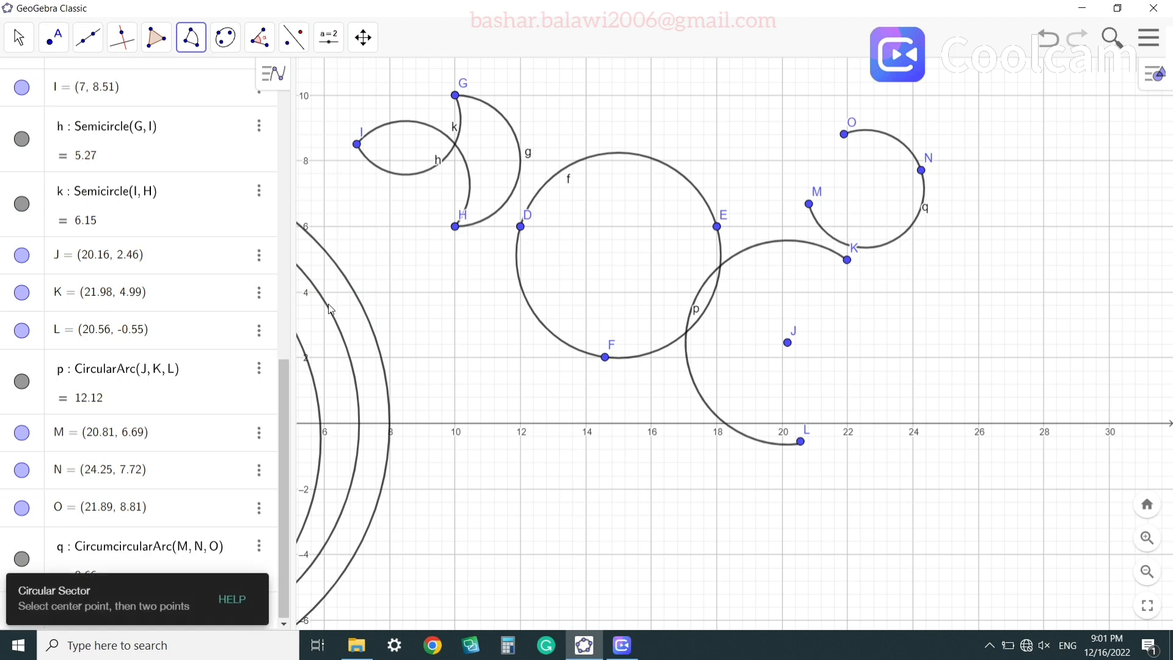
{"action": "left_click", "coordinate": [623, 276]}
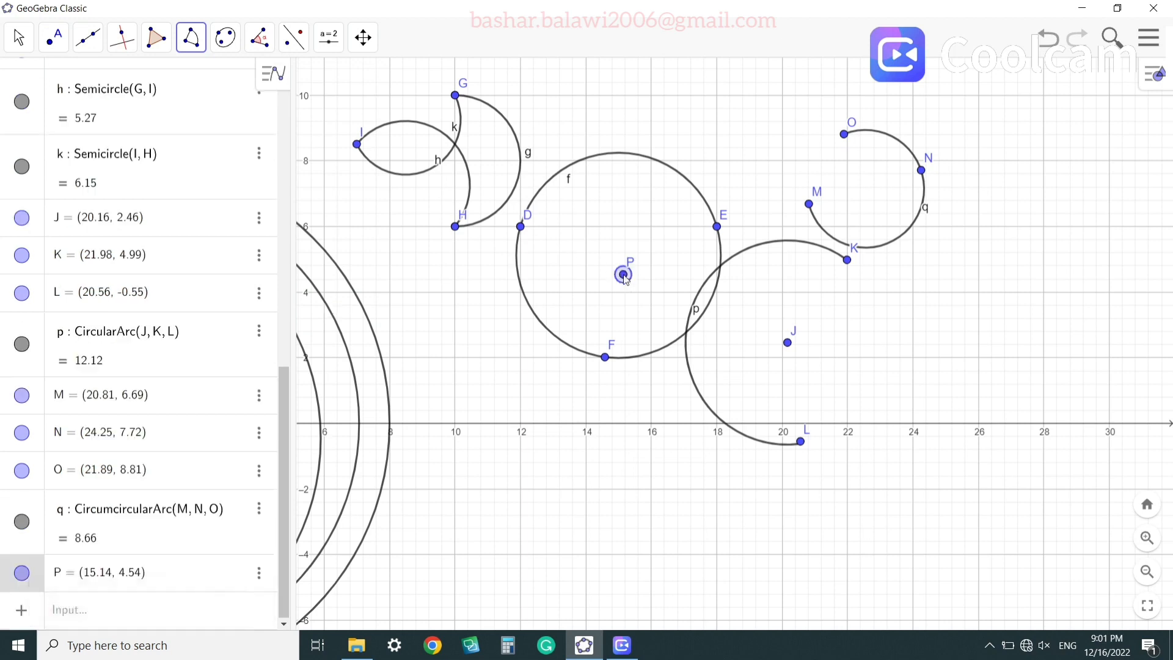
{"action": "left_click", "coordinate": [586, 227]}
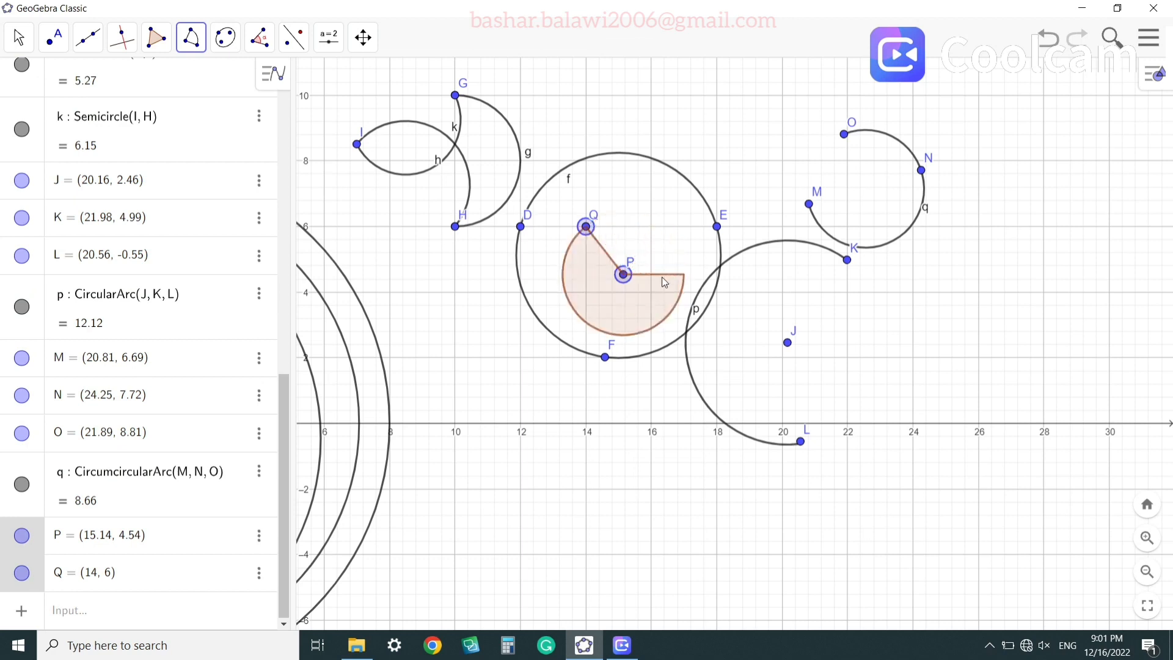
{"action": "left_click", "coordinate": [648, 308]}
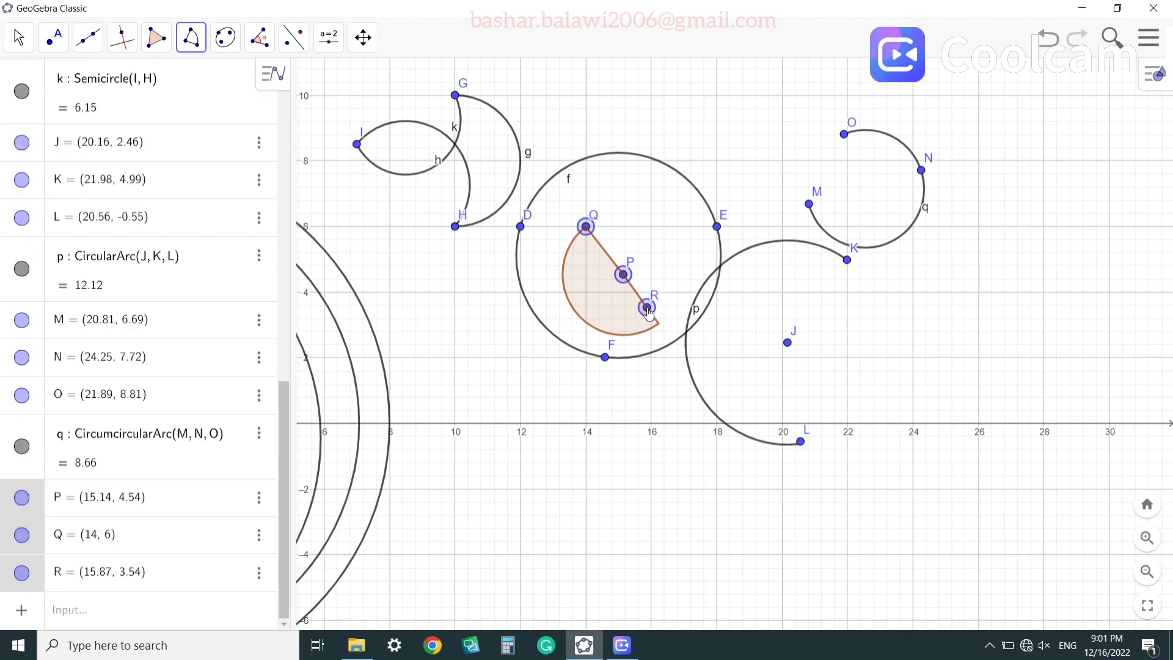
Draw a circumcircular sector through three points at about (11.1, -1.78), (14.91, -1.76) and (11.2, 2.74)
{"action": "left_click", "coordinate": [190, 36]}
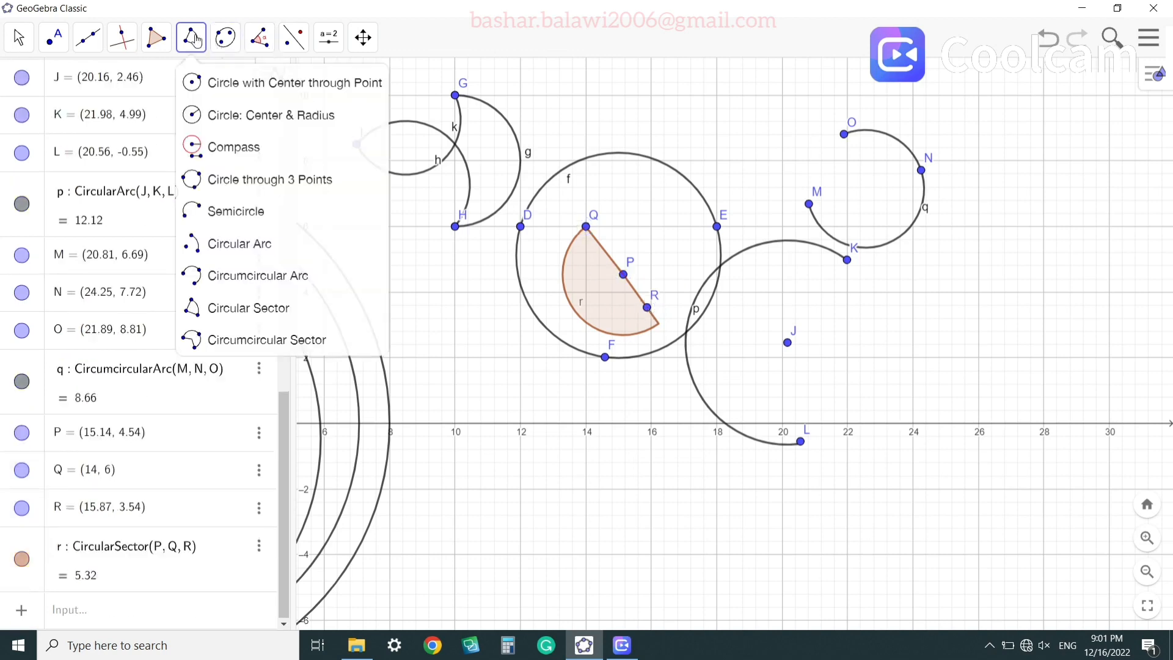
{"action": "left_click", "coordinate": [341, 348]}
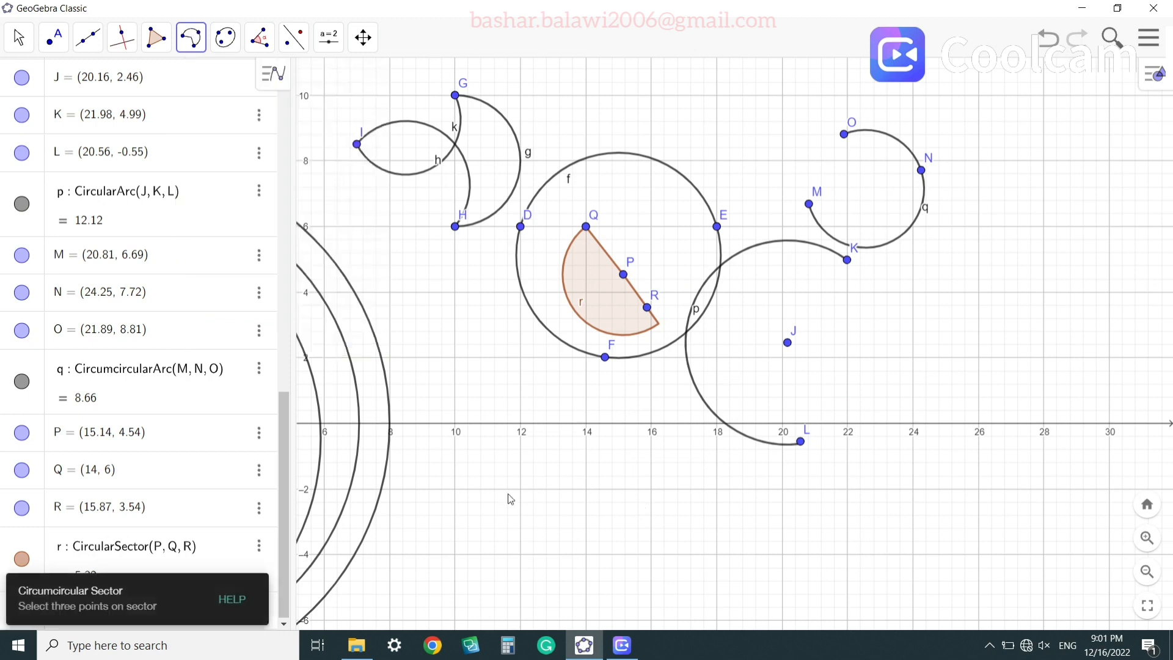
{"action": "left_click", "coordinate": [492, 482]}
{"action": "left_click", "coordinate": [616, 481]}
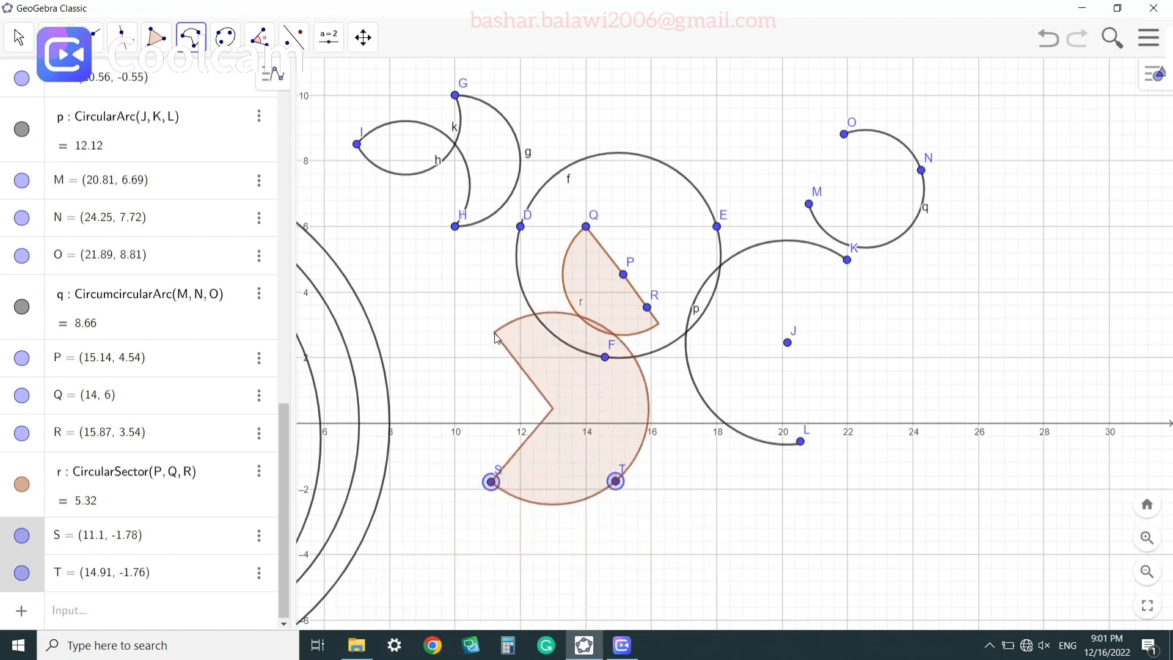
{"action": "left_click", "coordinate": [496, 335]}
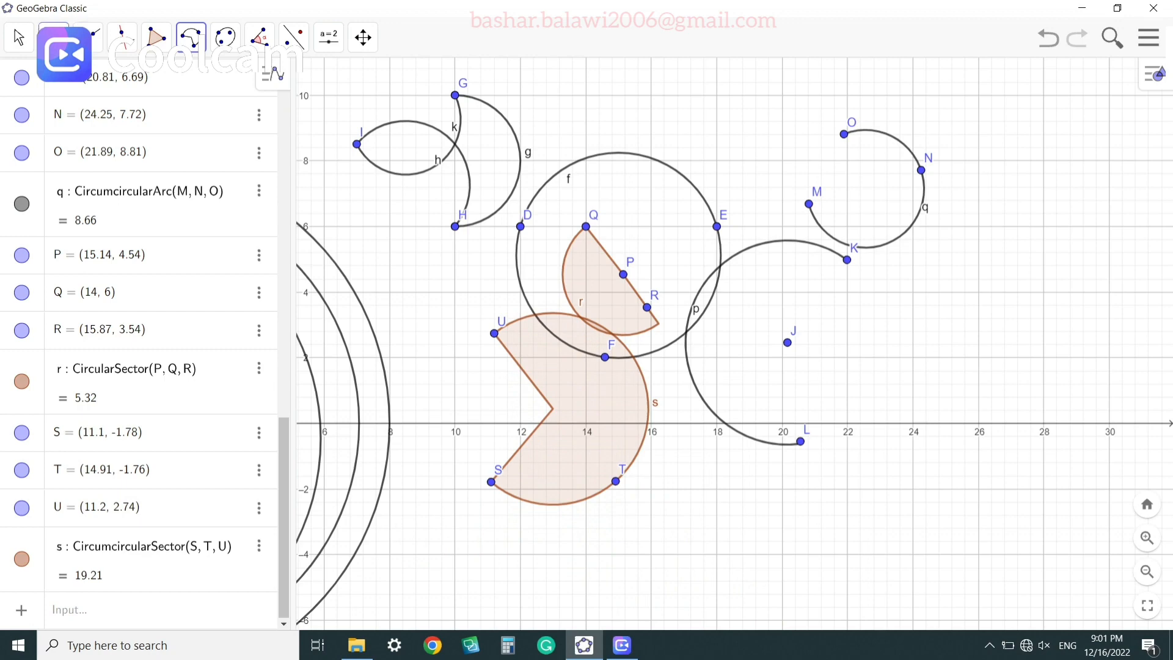
Place three free points in a row beside the sector's notch, at about (11.73, 0.55), (10.94, 0.6) and (9.77, 0.53)
{"action": "left_click", "coordinate": [53, 36]}
{"action": "left_click", "coordinate": [512, 405]}
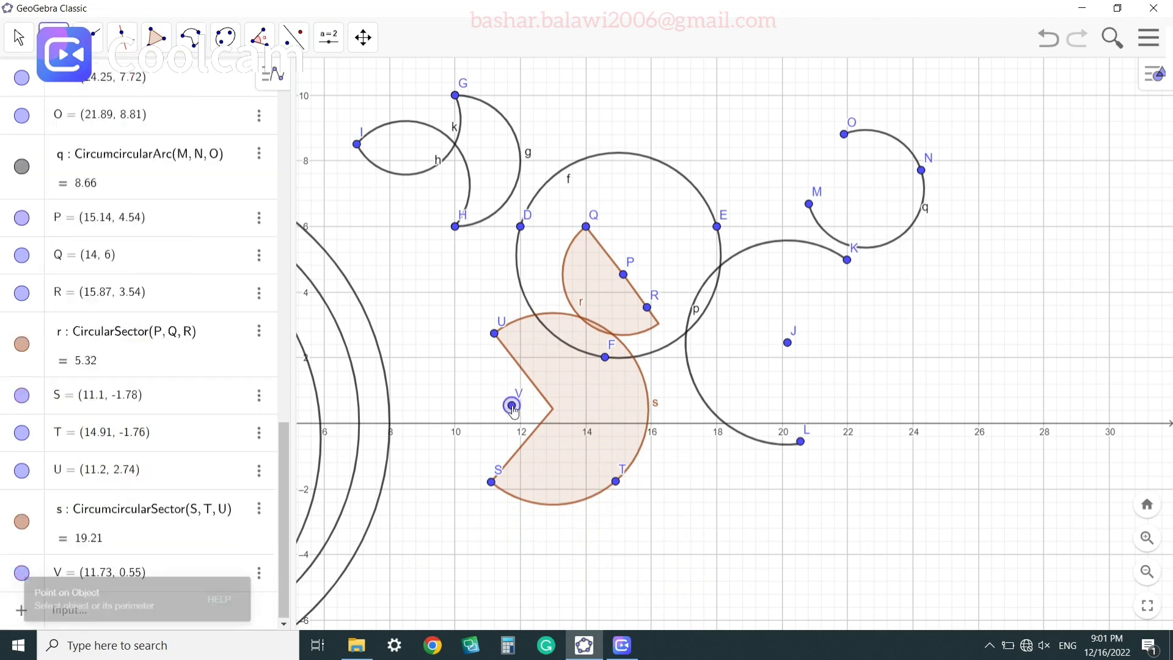
{"action": "left_click", "coordinate": [485, 404]}
{"action": "left_click", "coordinate": [447, 406]}
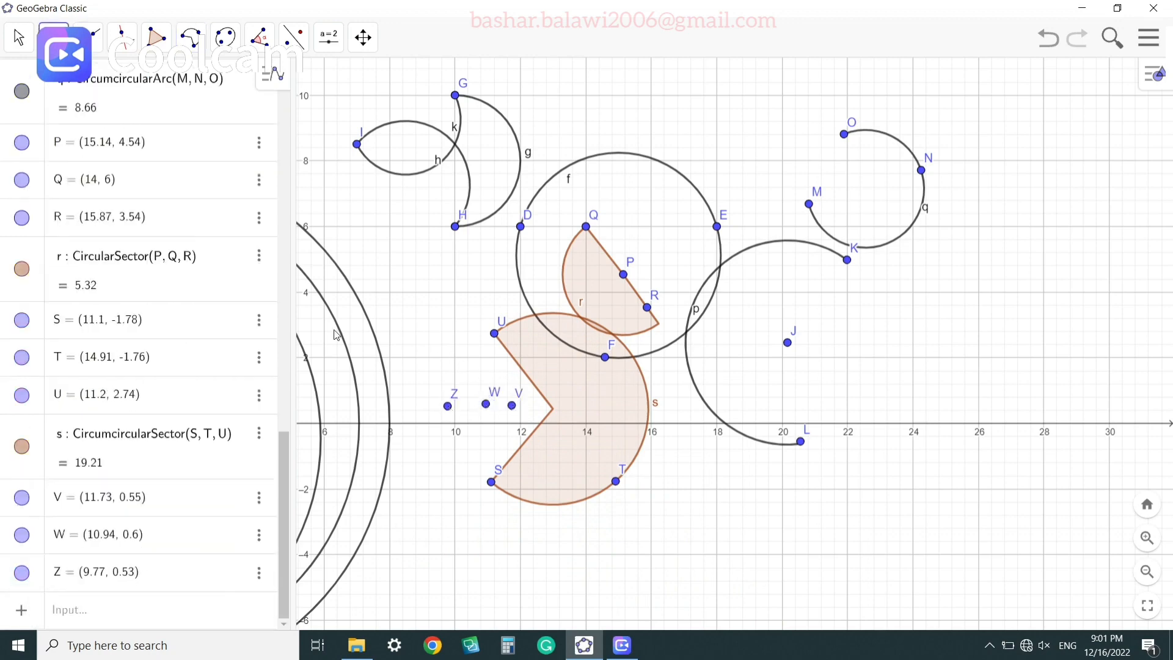
{"action": "left_click", "coordinate": [25, 44]}
{"action": "left_click", "coordinate": [194, 50]}
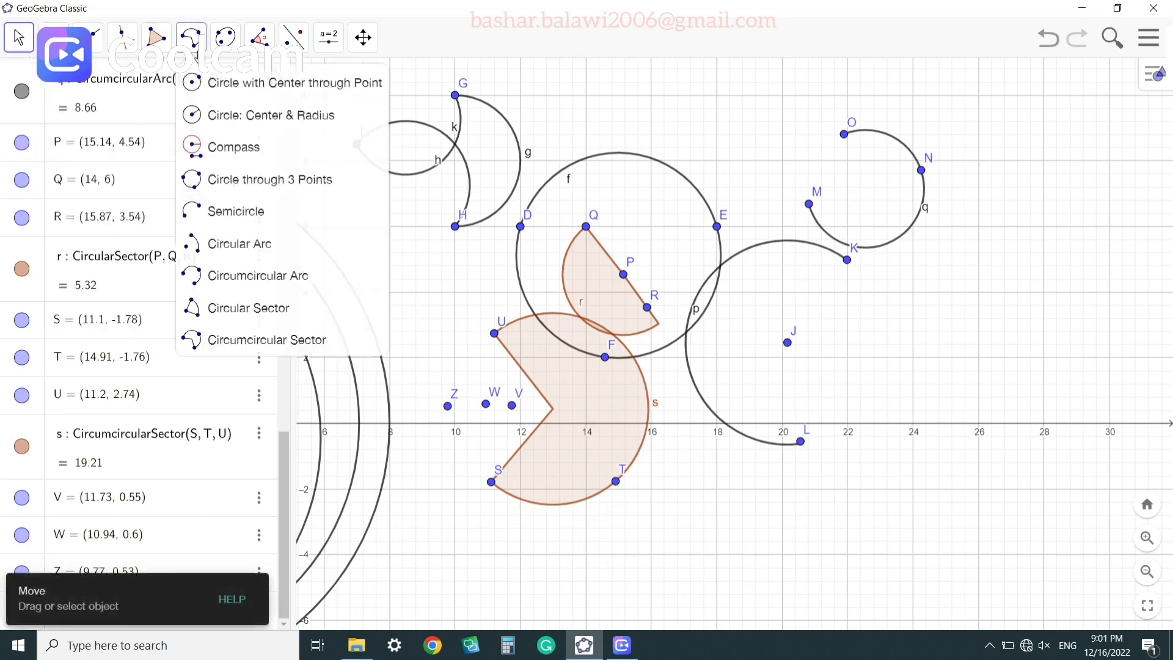
{"action": "left_click", "coordinate": [229, 54]}
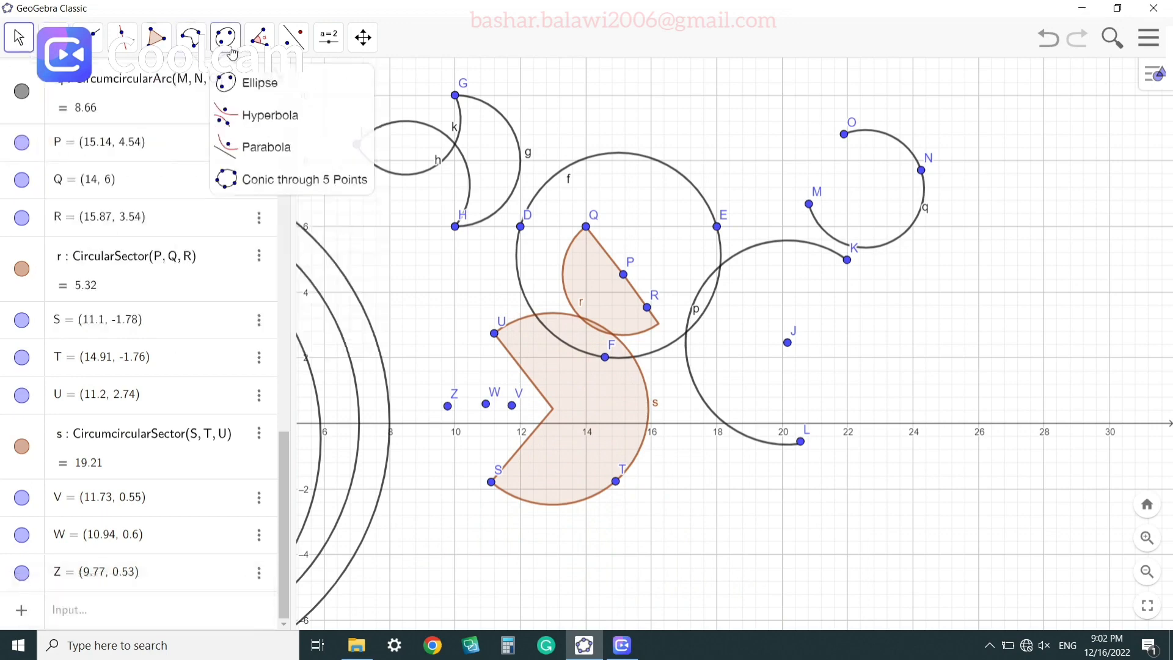
{"action": "left_click", "coordinate": [259, 37]}
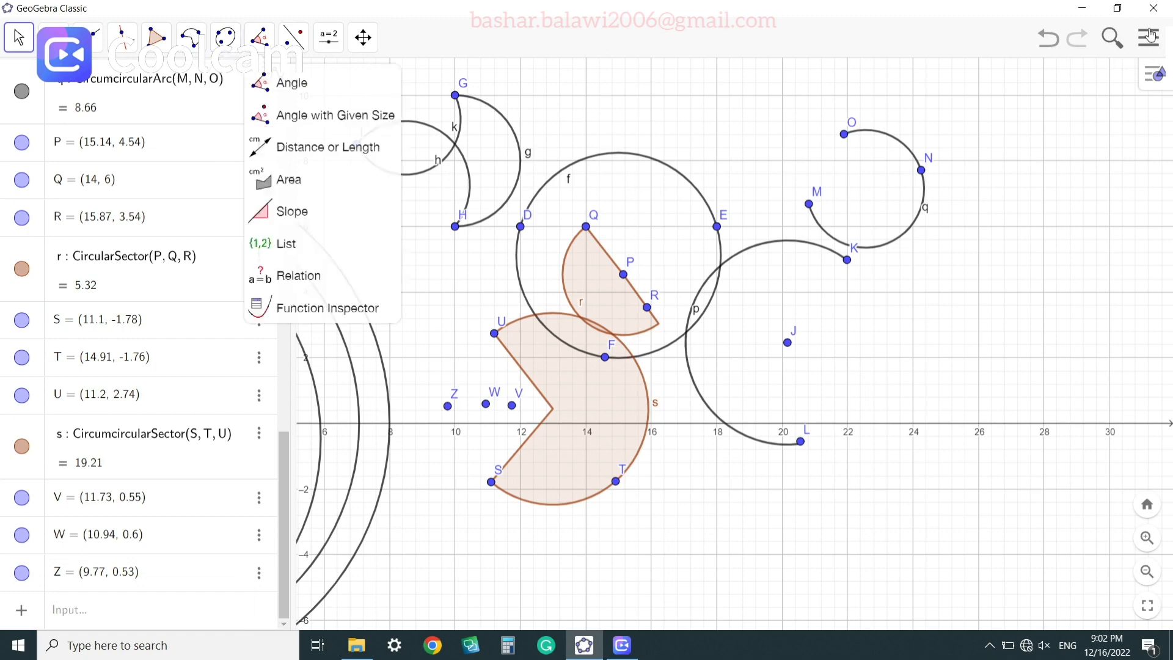
Start a new blank construction, discarding the current one without saving
{"action": "left_click", "coordinate": [1149, 35]}
{"action": "left_click", "coordinate": [1017, 97]}
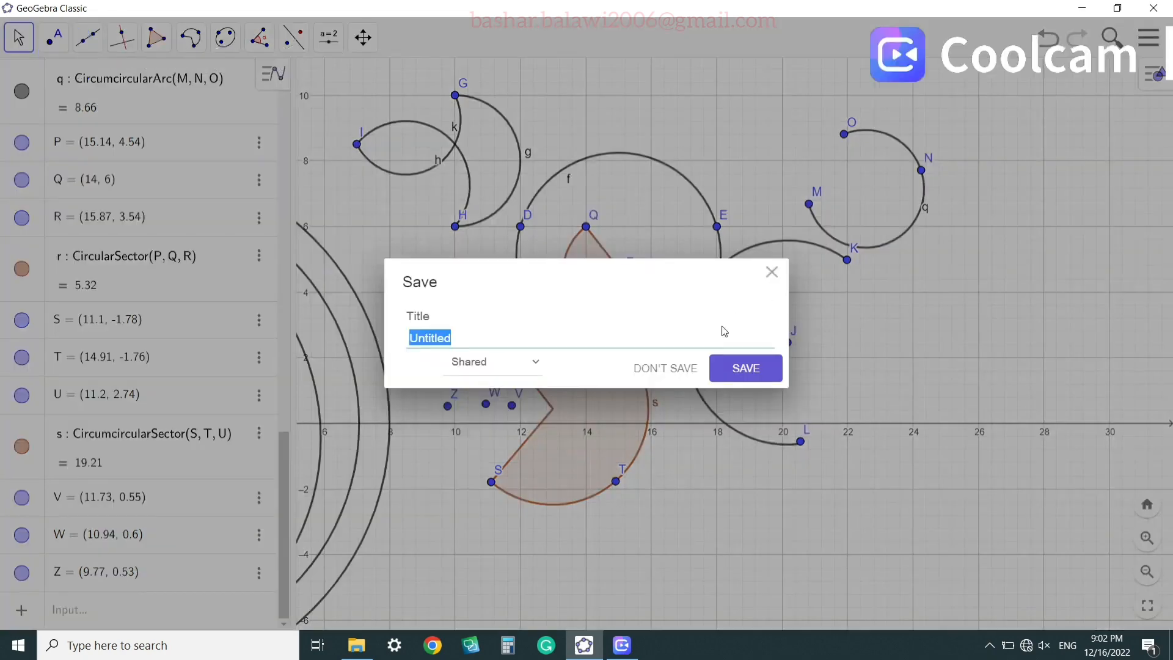
{"action": "left_click", "coordinate": [667, 369]}
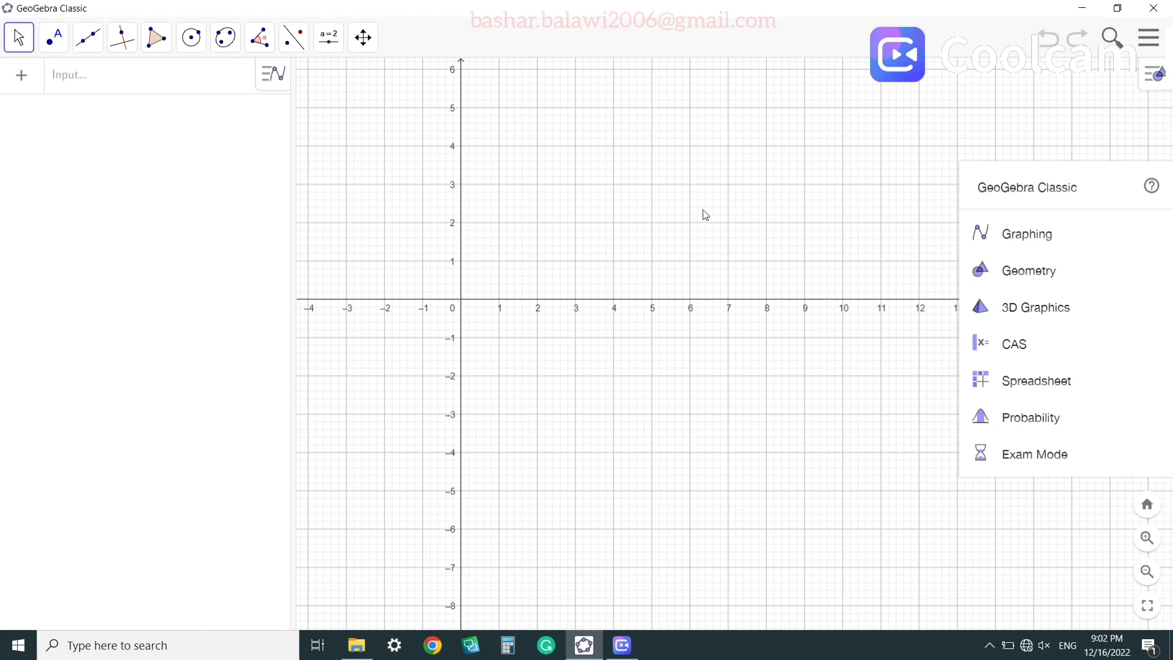
Draw an ellipse with foci at about (7.68, 8.5) and (5.36, 6.16), passing through about (6.52, 8.3)
{"action": "left_click_drag", "start_coordinate": [706, 215], "coordinate": [605, 401]}
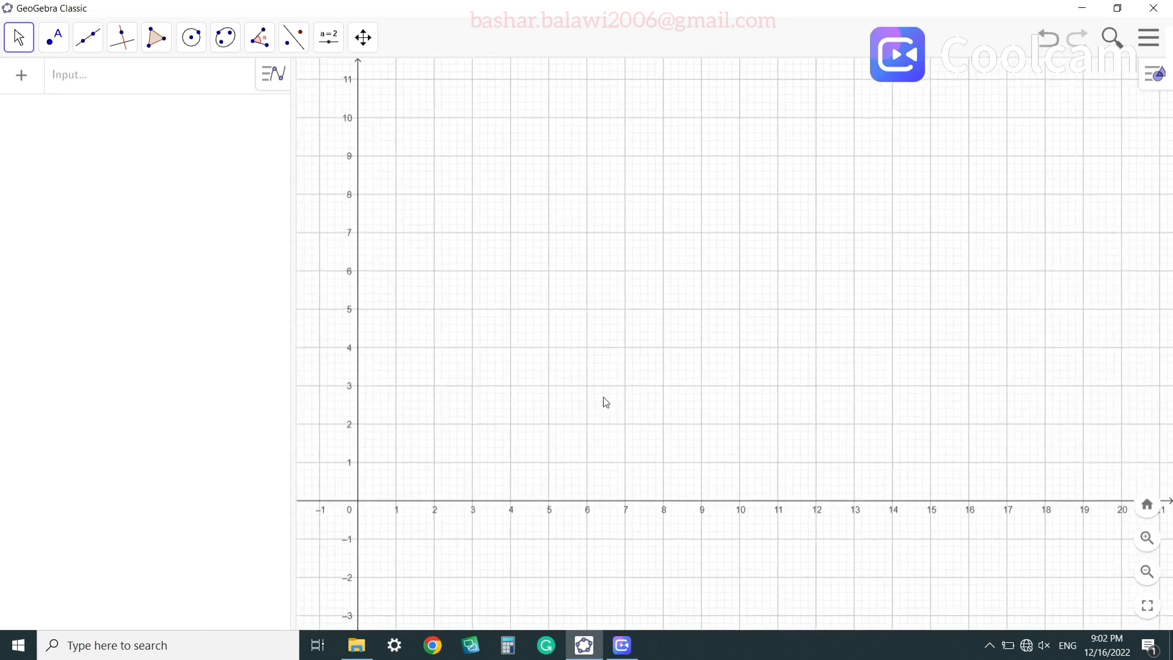
{"action": "left_click", "coordinate": [234, 41]}
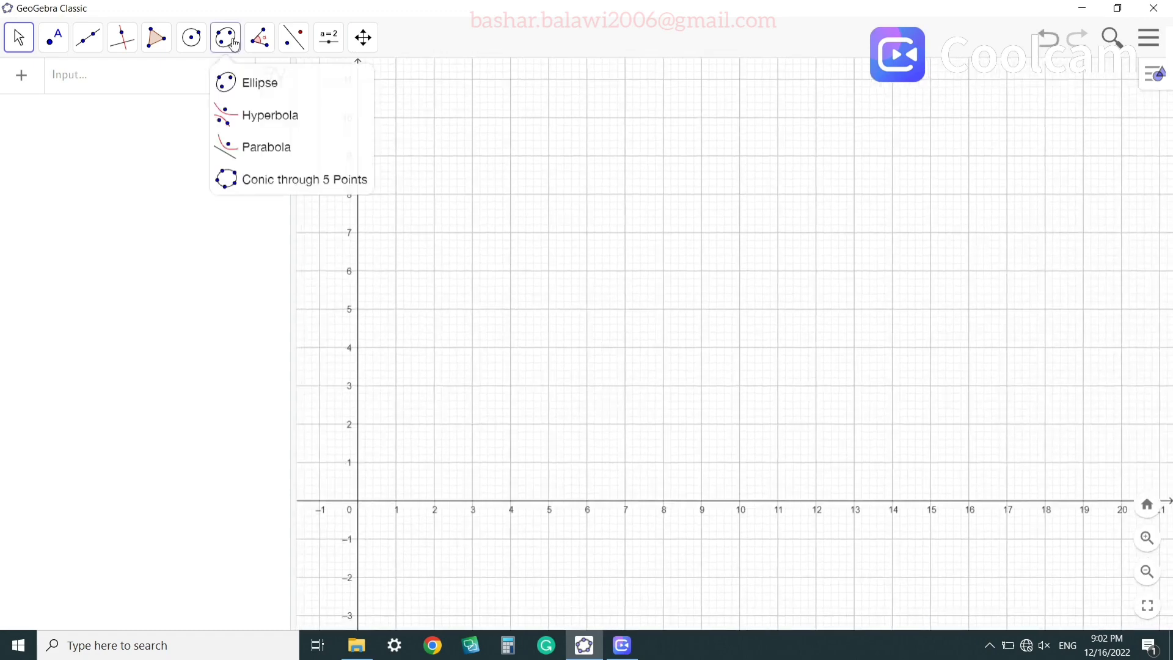
{"action": "left_click", "coordinate": [298, 90]}
{"action": "left_click", "coordinate": [652, 176]}
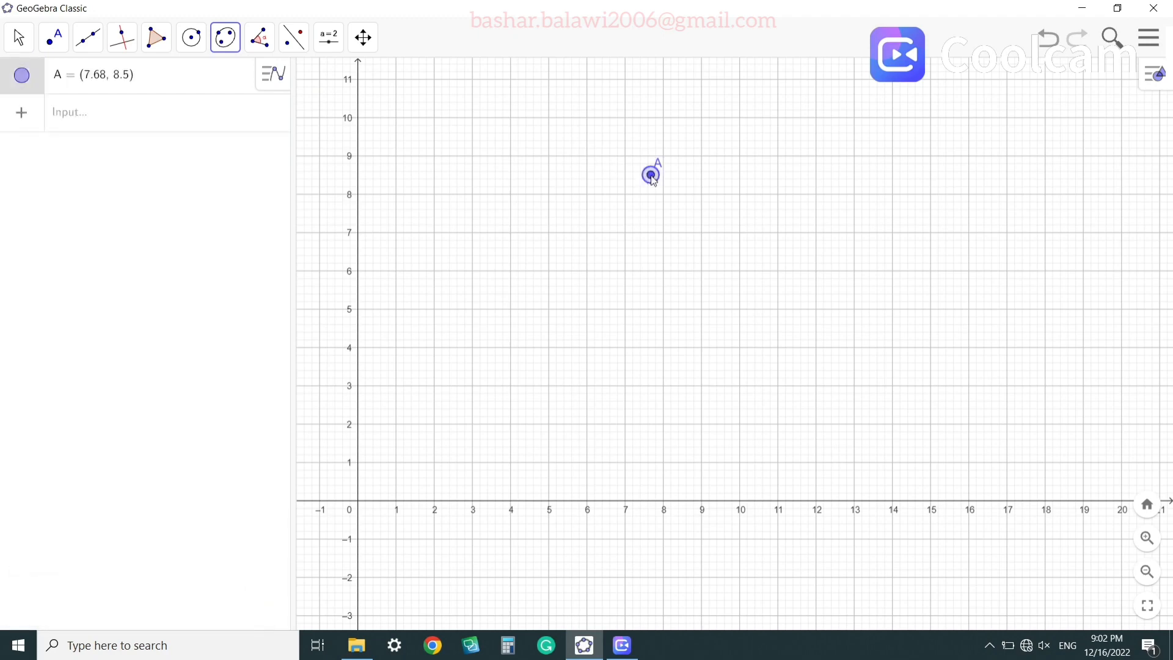
{"action": "left_click", "coordinate": [563, 265]}
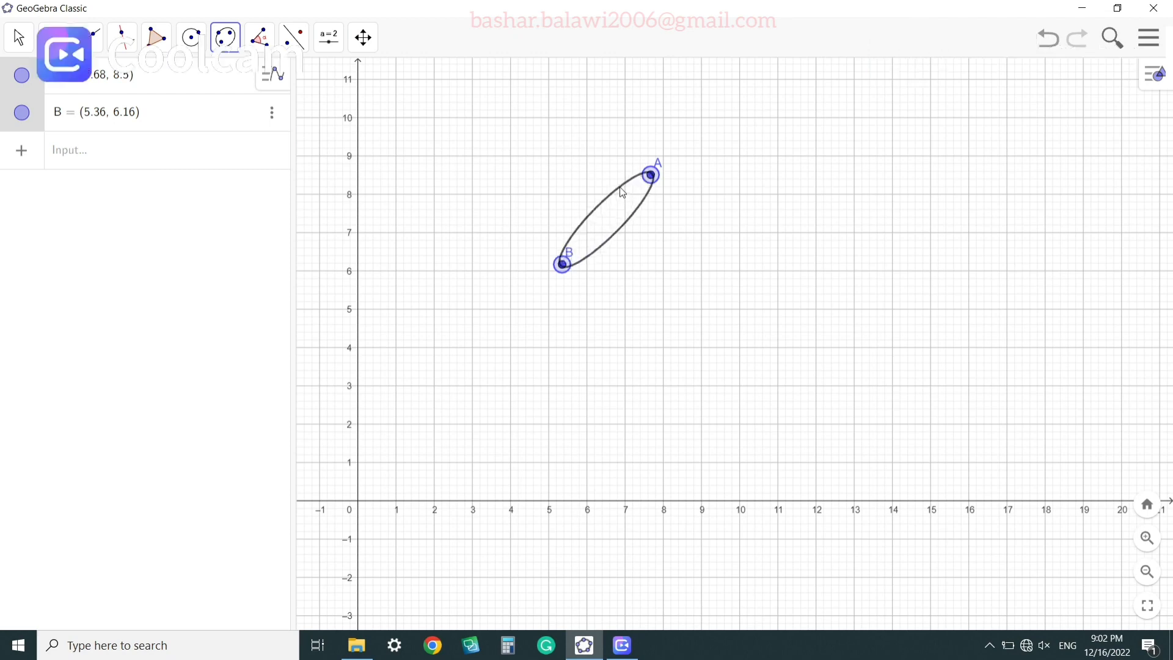
{"action": "left_click", "coordinate": [607, 183]}
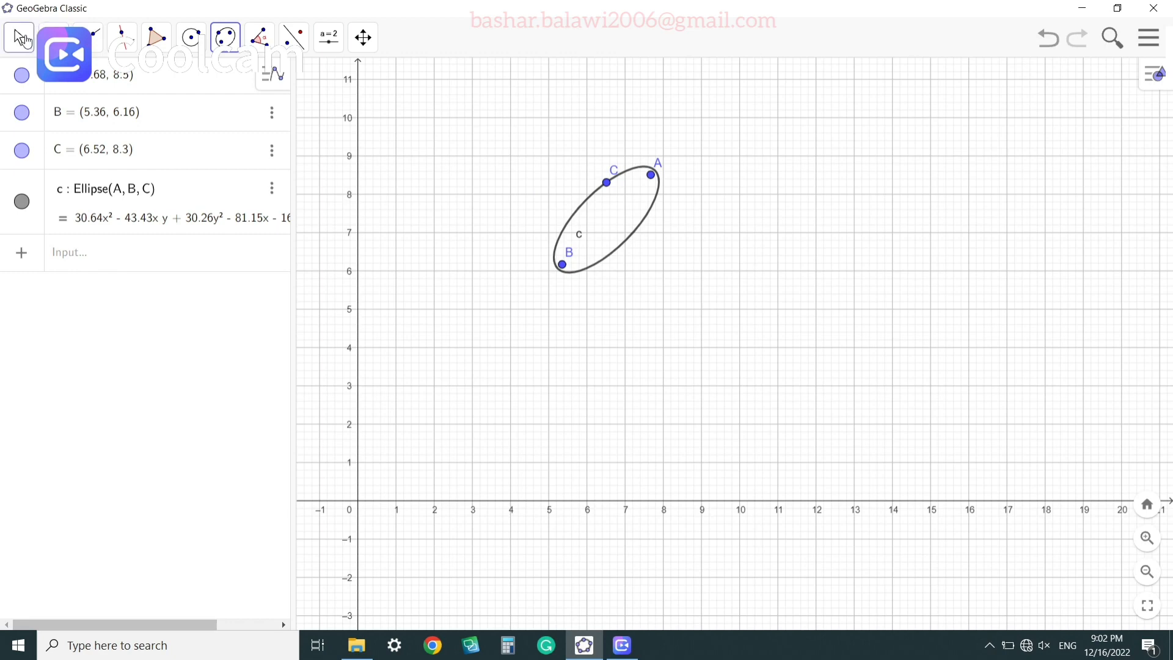
Draw a conic through five points at about (11.64, 8.86), (16.76, 7.66), (14.2, 4.3), (9.64, 5.12) and (9.9, 8.14)
{"action": "left_click", "coordinate": [224, 39]}
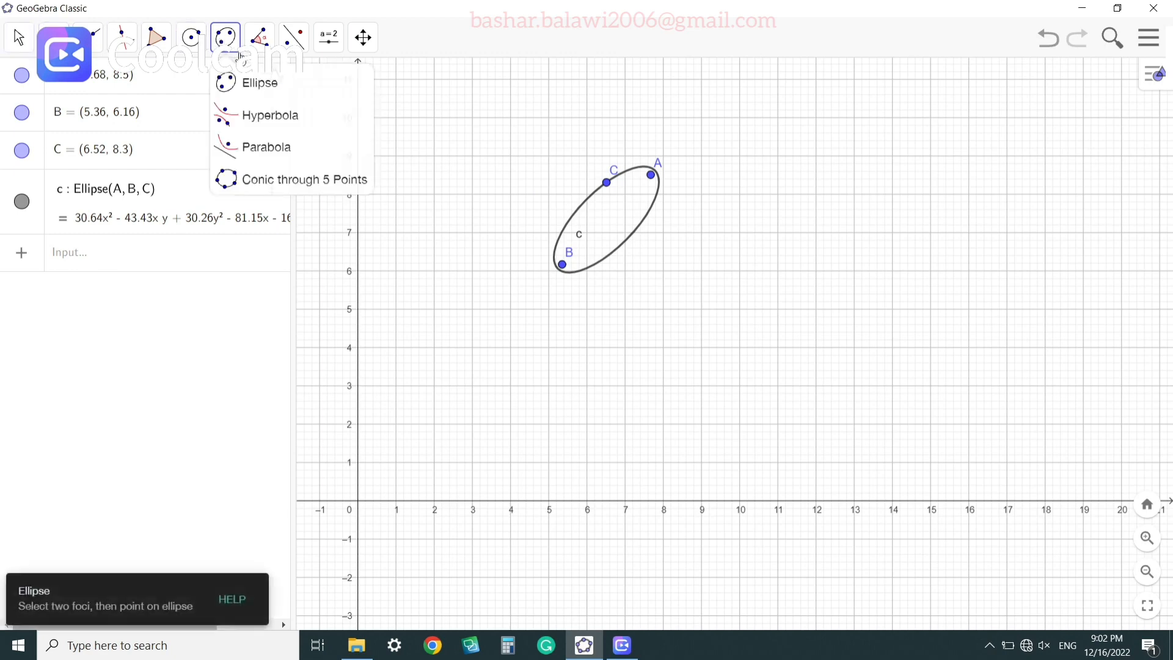
{"action": "mouse_move", "coordinate": [245, 53]}
{"action": "left_click", "coordinate": [259, 183]}
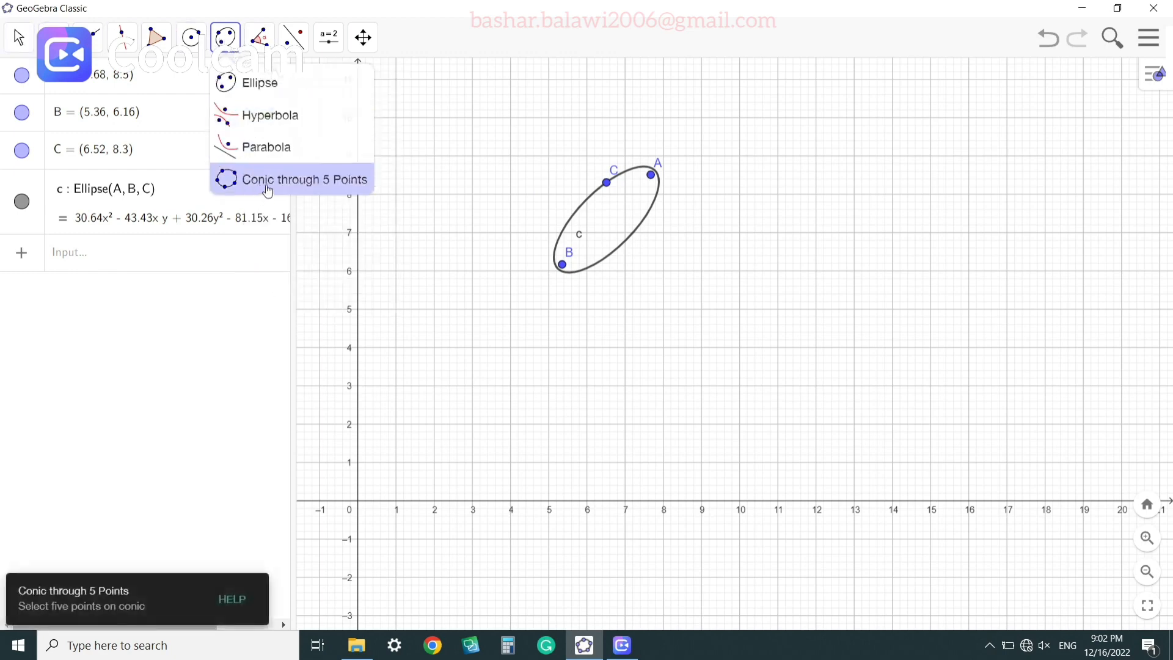
{"action": "left_click", "coordinate": [286, 190]}
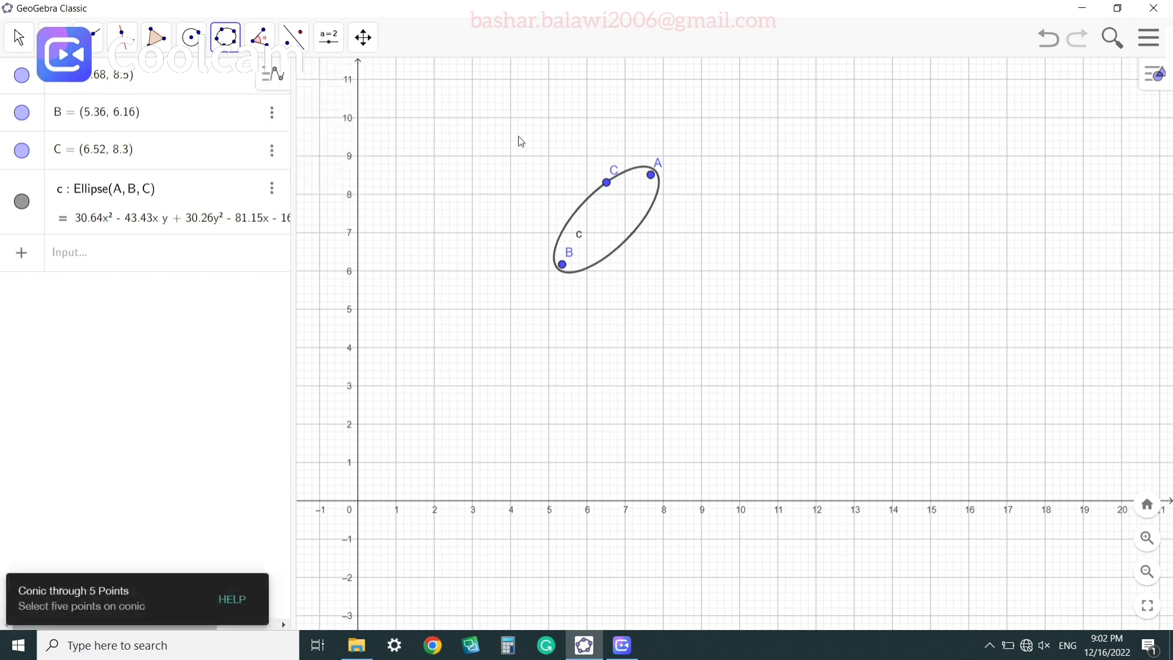
{"action": "left_click", "coordinate": [802, 162]}
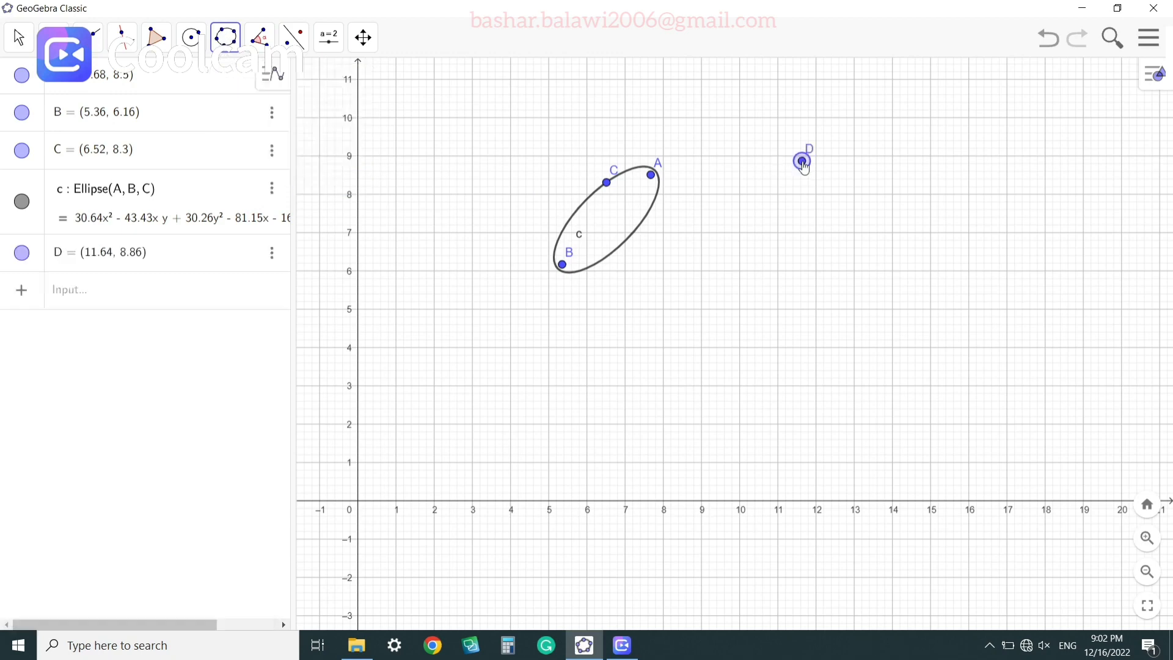
{"action": "left_click", "coordinate": [998, 207]}
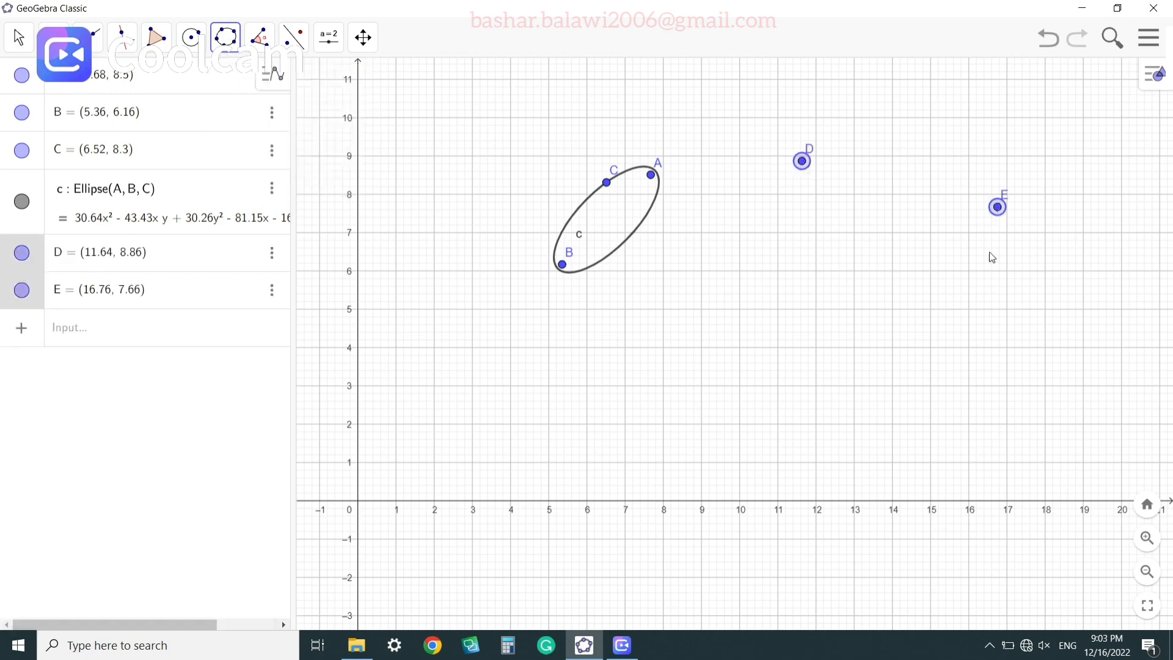
{"action": "left_click", "coordinate": [901, 336]}
{"action": "left_click", "coordinate": [726, 304]}
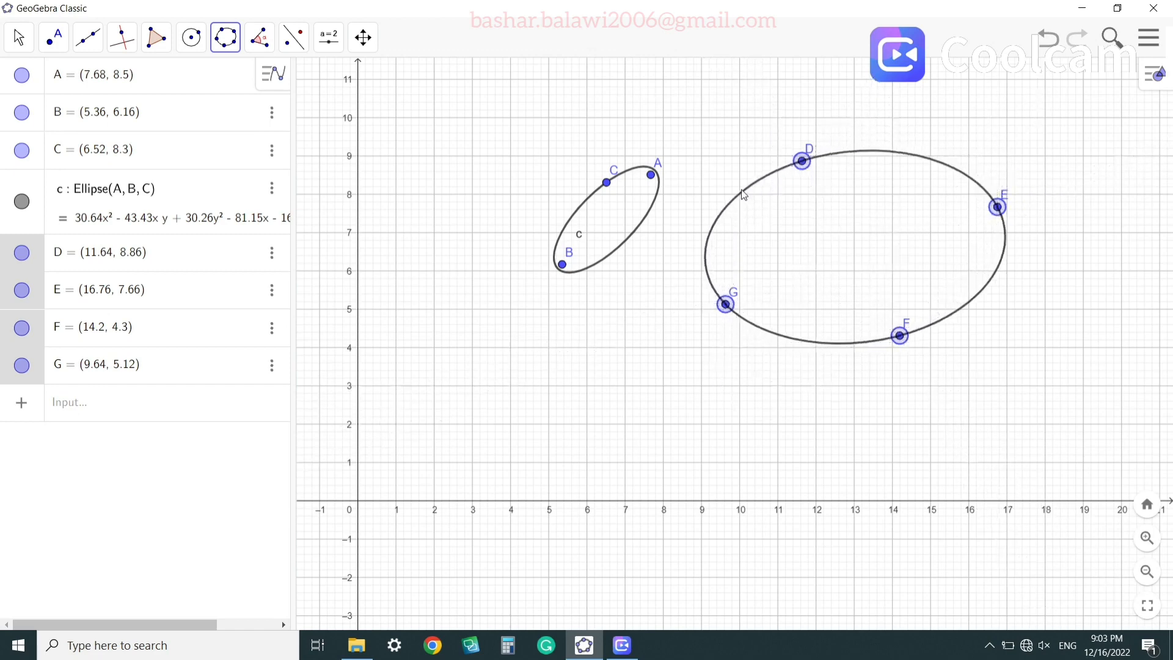
{"action": "left_click", "coordinate": [737, 190]}
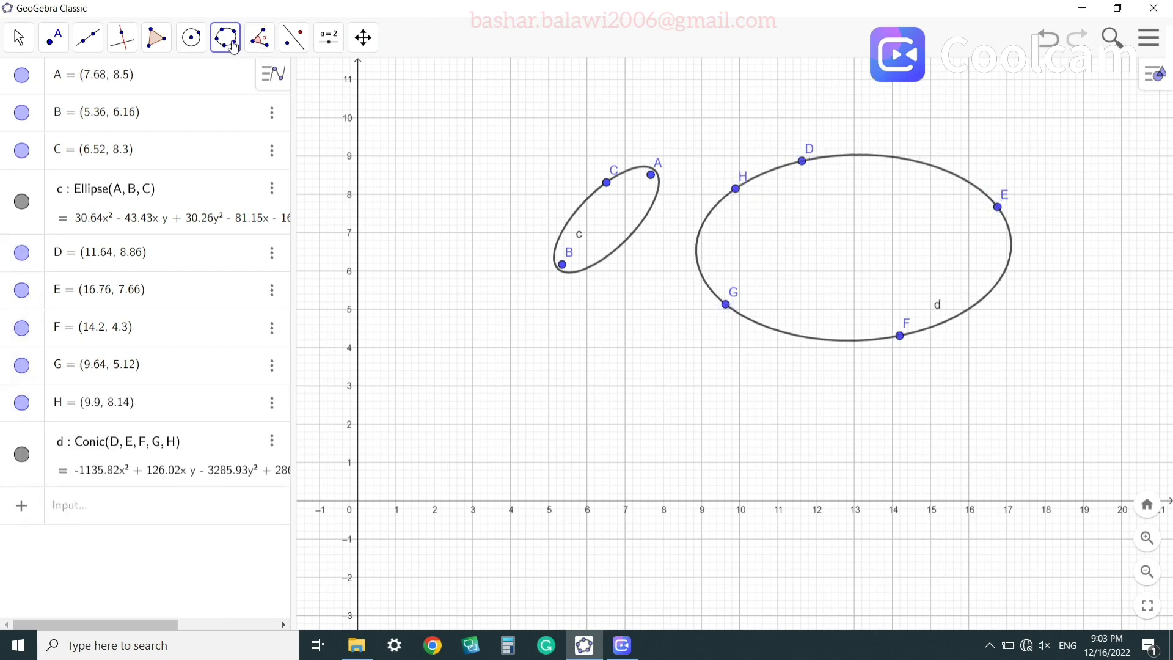
Create an angle from three new points at (3, 1), (7, 1) and about (8.26, 2.74), with the second as vertex
{"action": "left_click", "coordinate": [256, 40]}
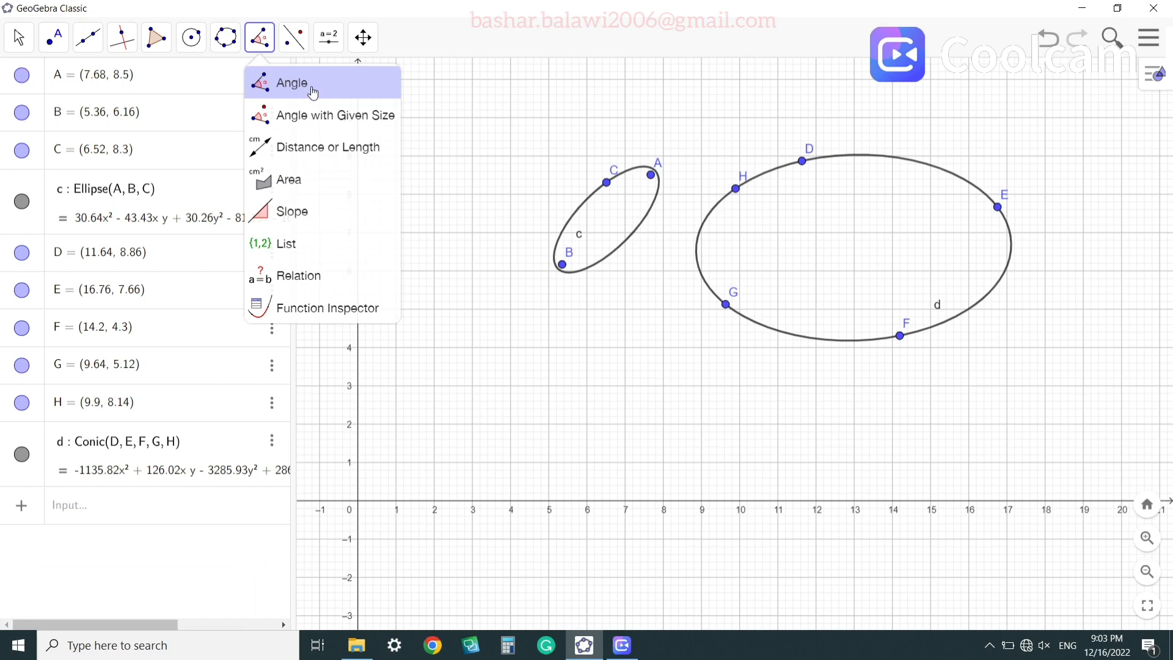
{"action": "left_click", "coordinate": [314, 92]}
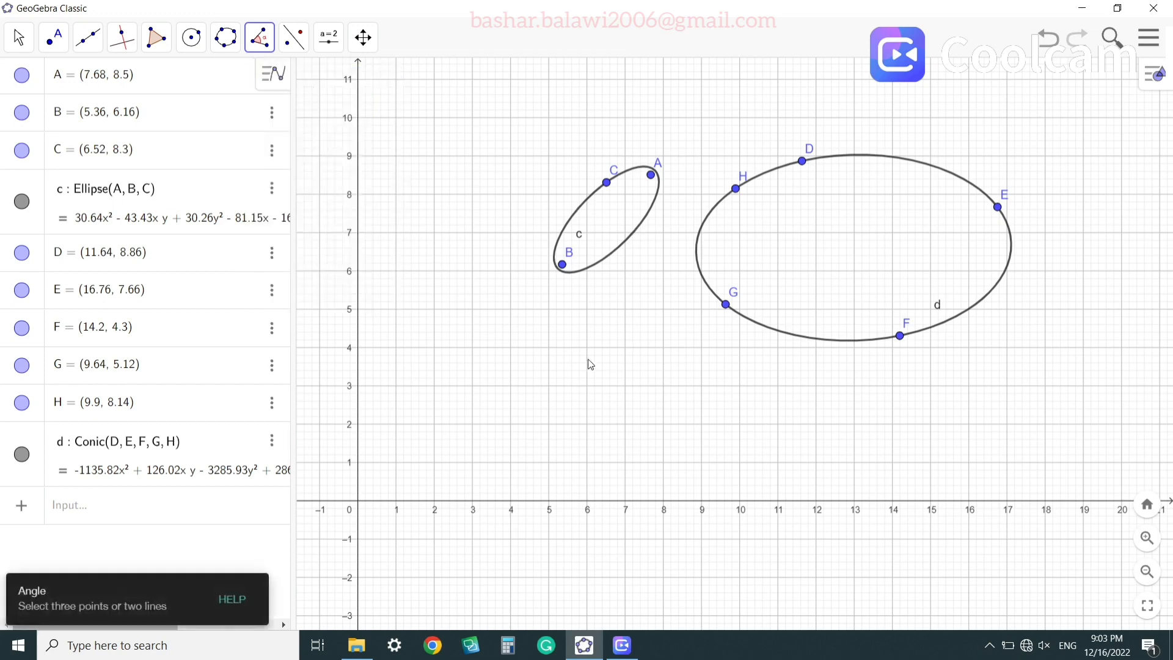
{"action": "left_click", "coordinate": [473, 463]}
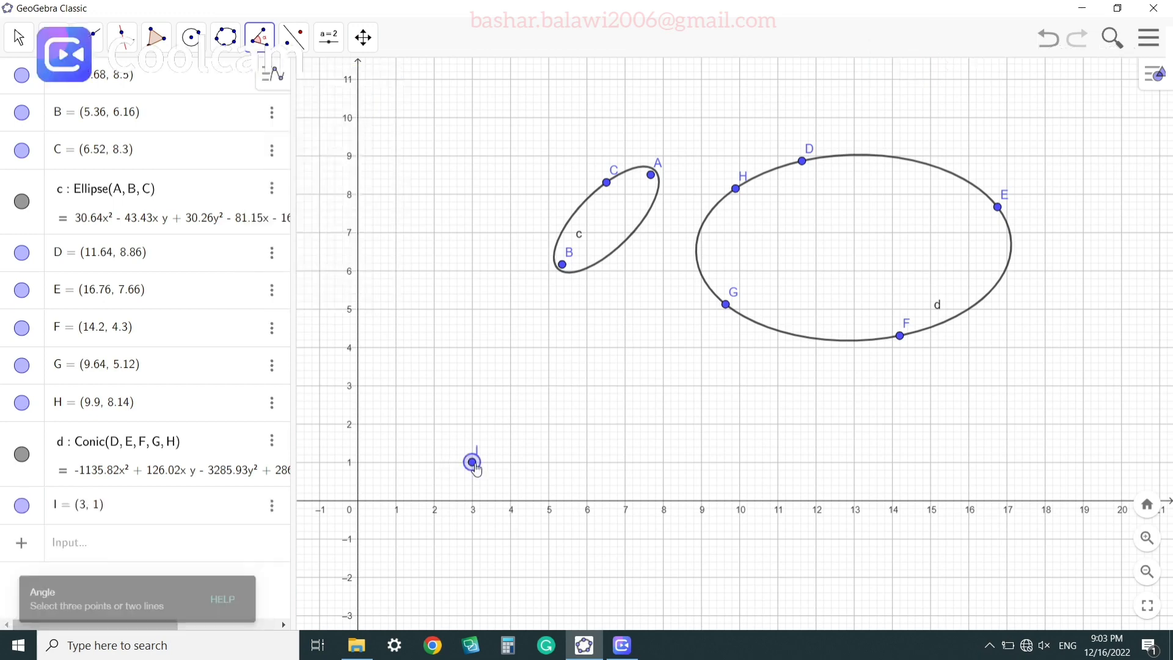
{"action": "left_click", "coordinate": [625, 464]}
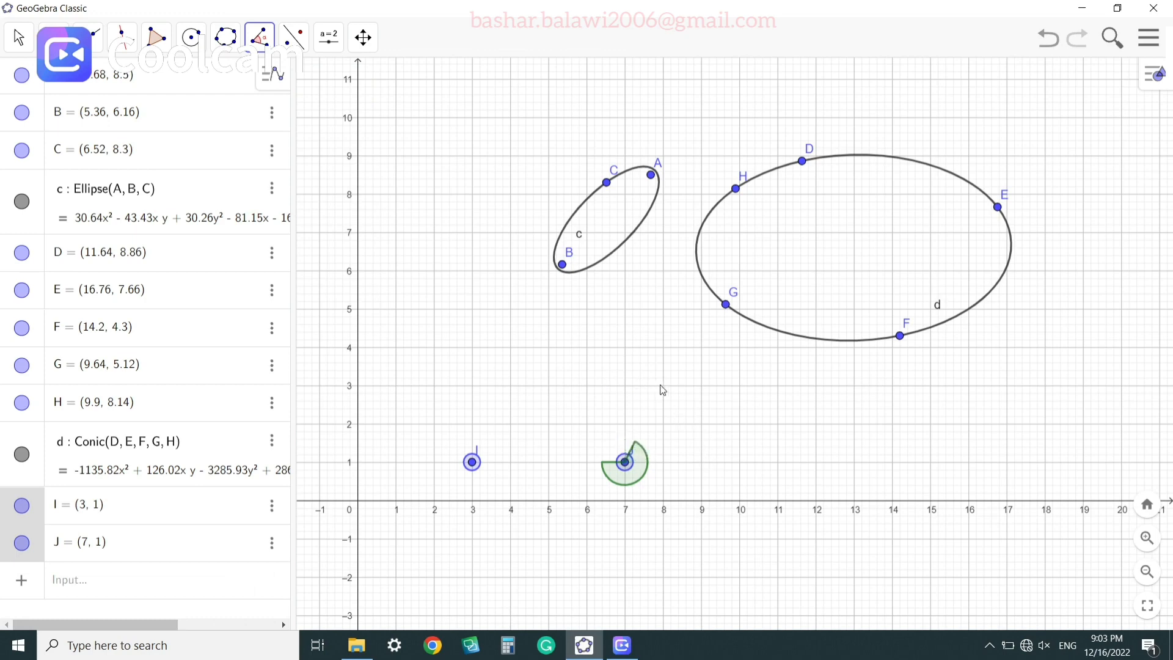
{"action": "left_click", "coordinate": [672, 396]}
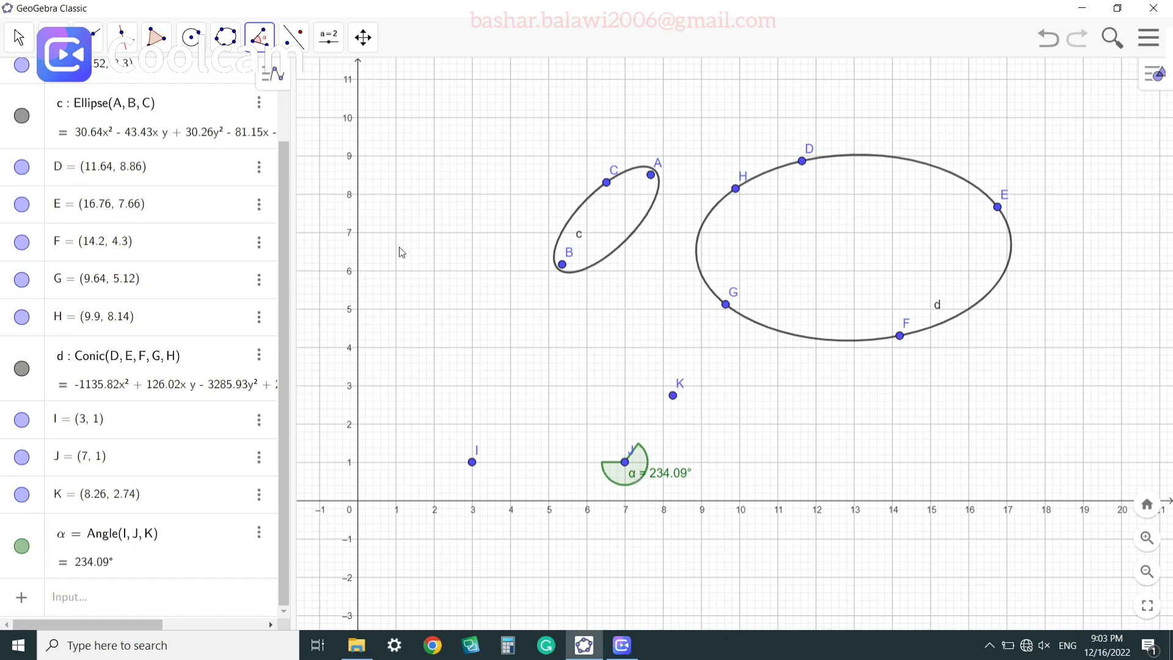
Construct a 70° counterclockwise angle of given size with leg point (1, 4) and vertex (4, 4)
{"action": "left_click", "coordinate": [262, 42]}
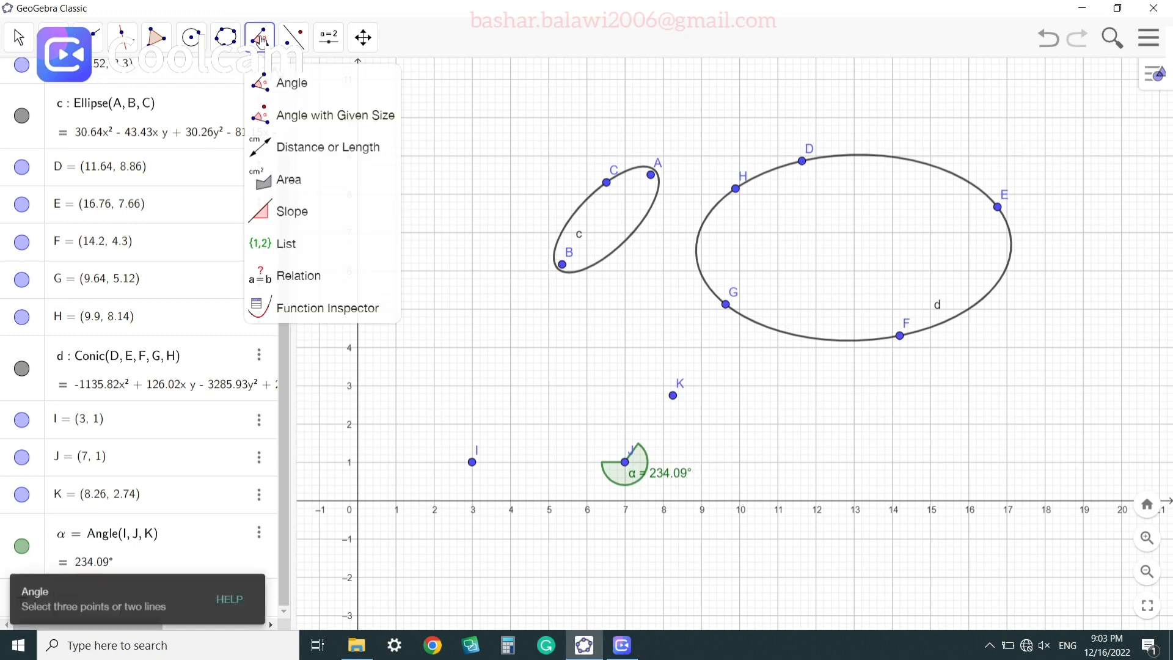
{"action": "left_click", "coordinate": [293, 37]}
{"action": "mouse_move", "coordinate": [259, 57]}
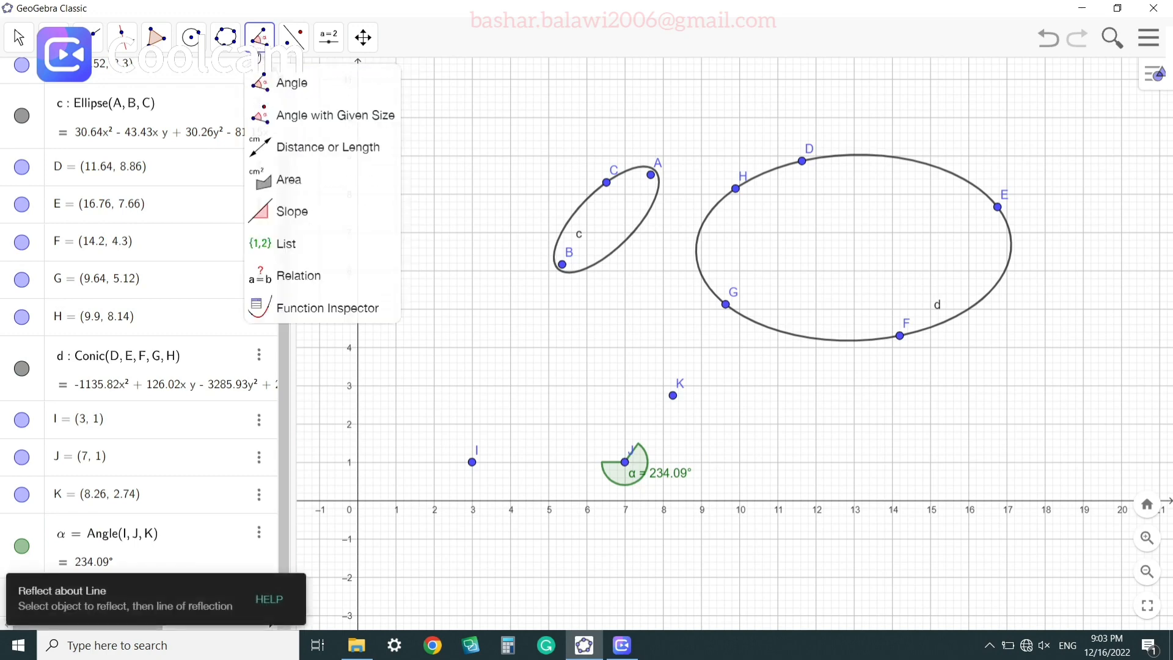
{"action": "left_click", "coordinate": [333, 126]}
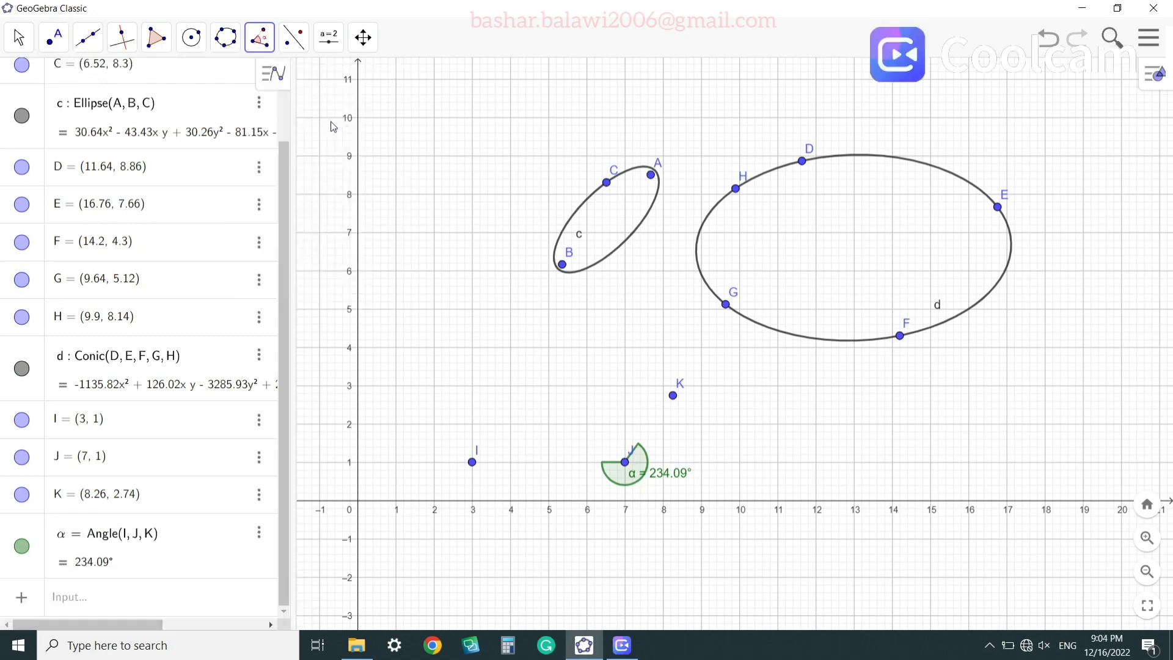
{"action": "left_click", "coordinate": [396, 348]}
{"action": "left_click", "coordinate": [512, 348]}
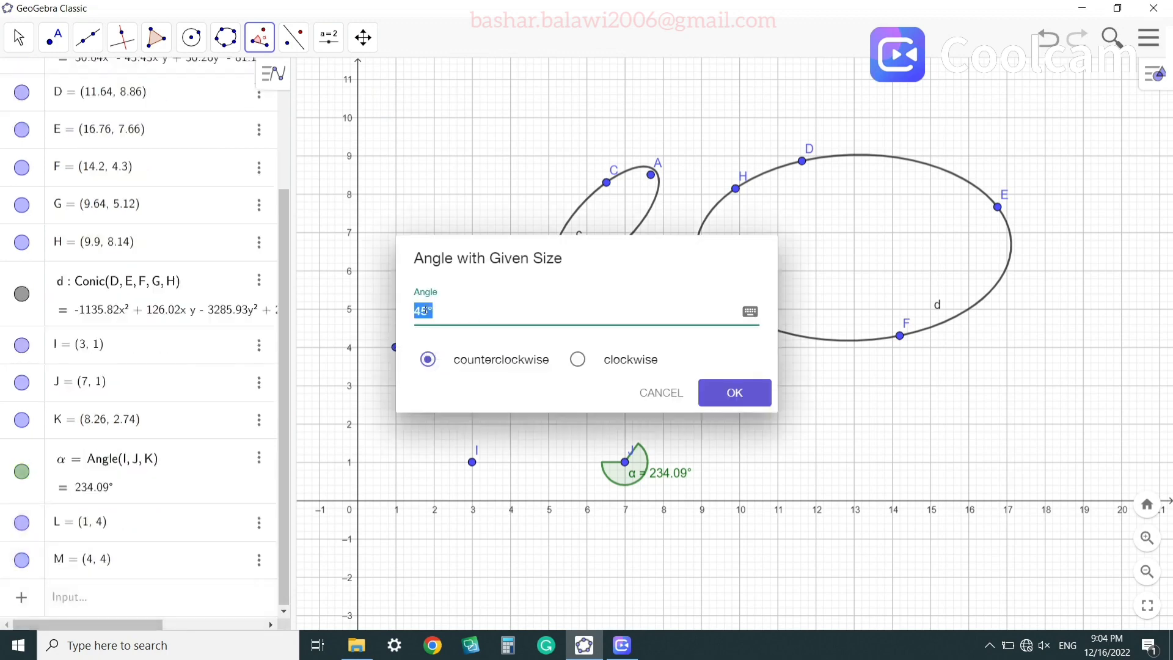
{"action": "left_click", "coordinate": [424, 311]}
{"action": "left_click", "coordinate": [720, 392]}
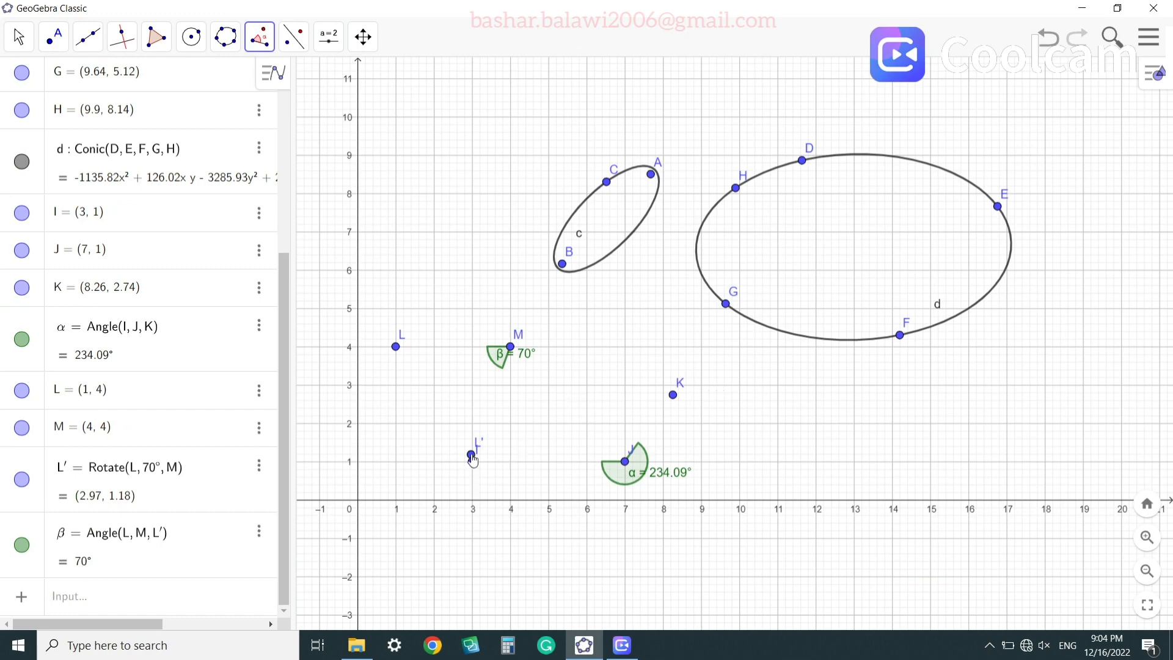
Move point I, the first angle's leg point, to (7, 0), and select the rotated point L'
{"action": "left_click", "coordinate": [26, 44]}
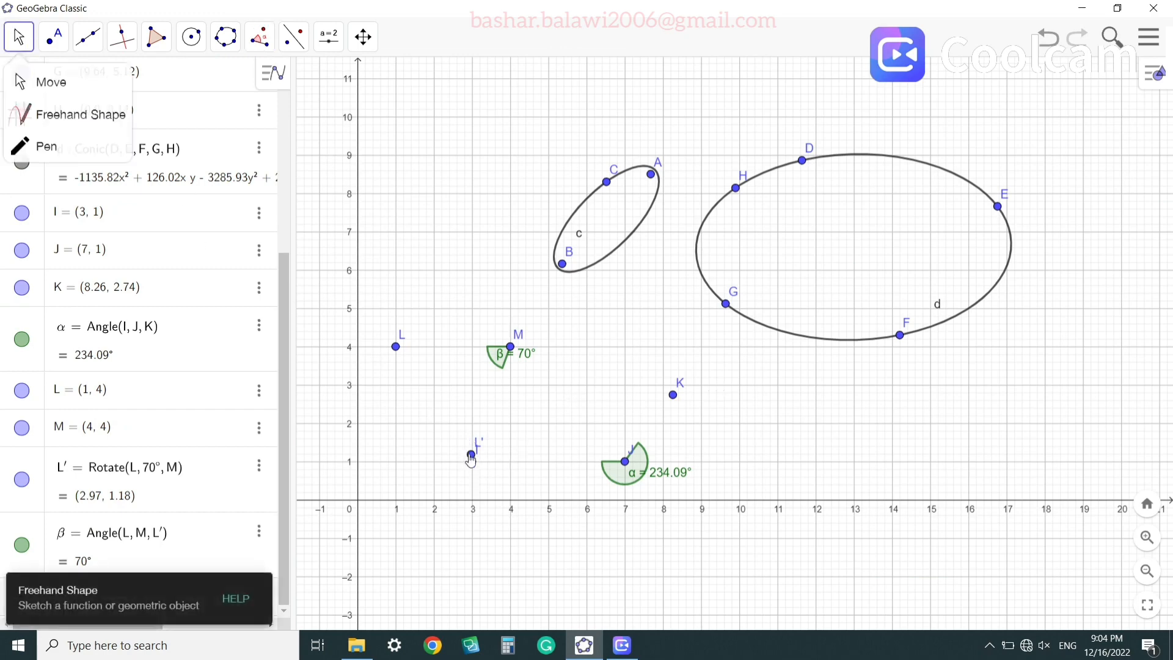
{"action": "left_click_drag", "start_coordinate": [471, 460], "coordinate": [625, 500]}
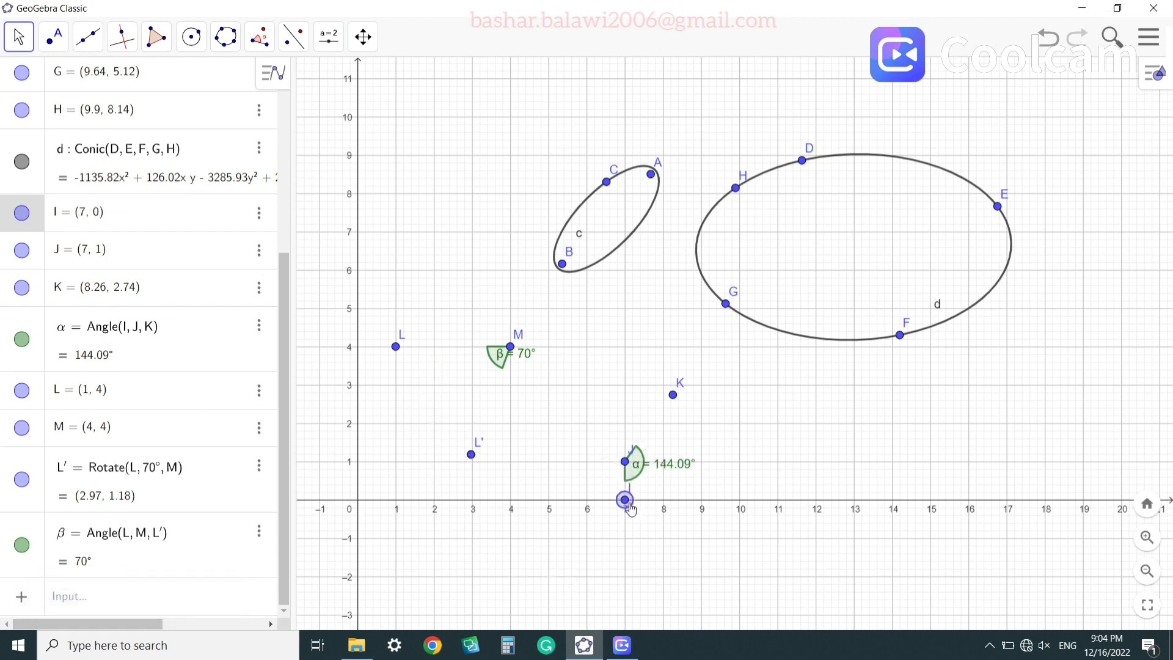
{"action": "left_click", "coordinate": [473, 458]}
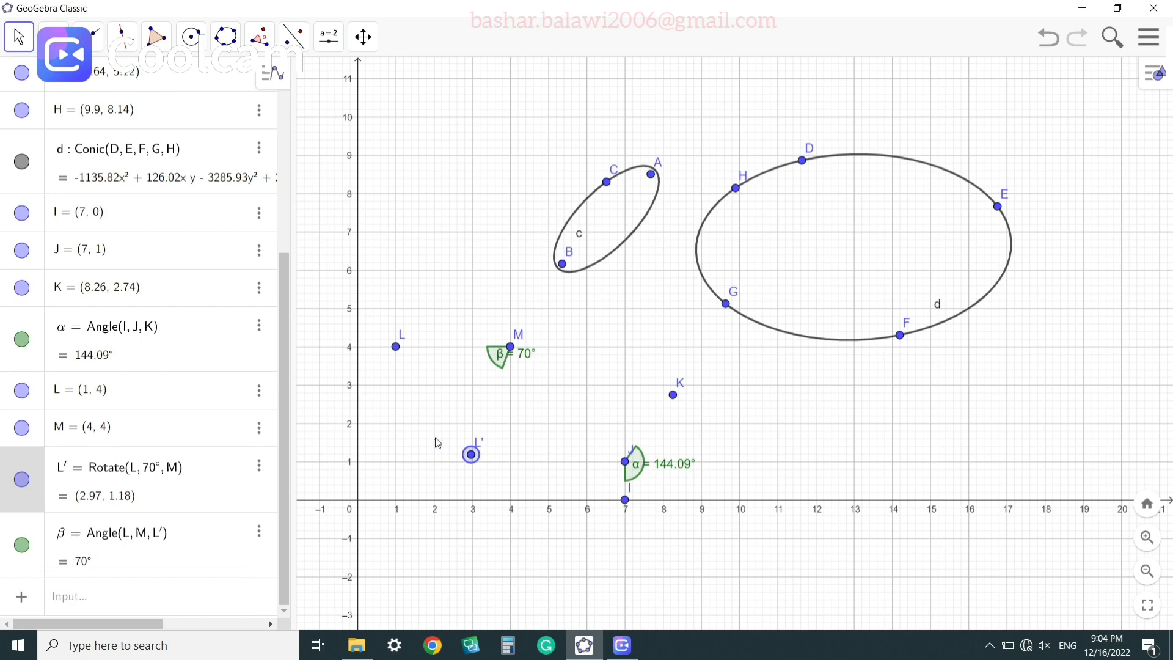
Add a number slider a = 1 ranging from -5 to 5, starting near point C on the small ellipse
{"action": "left_click", "coordinate": [257, 40]}
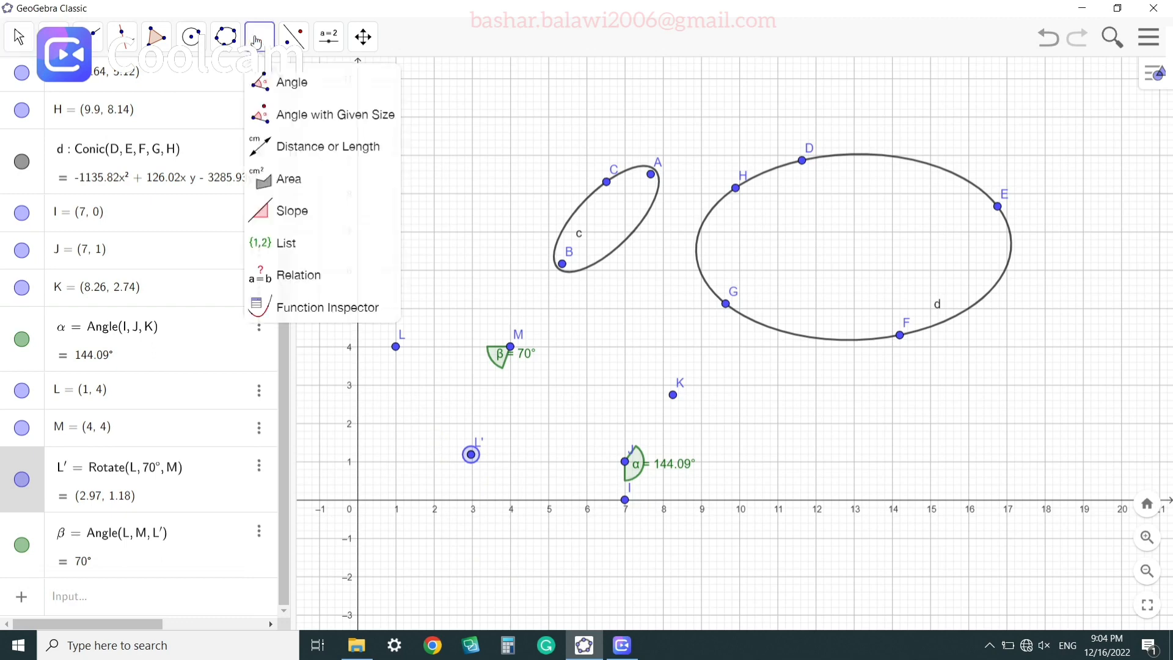
{"action": "left_click", "coordinate": [294, 41]}
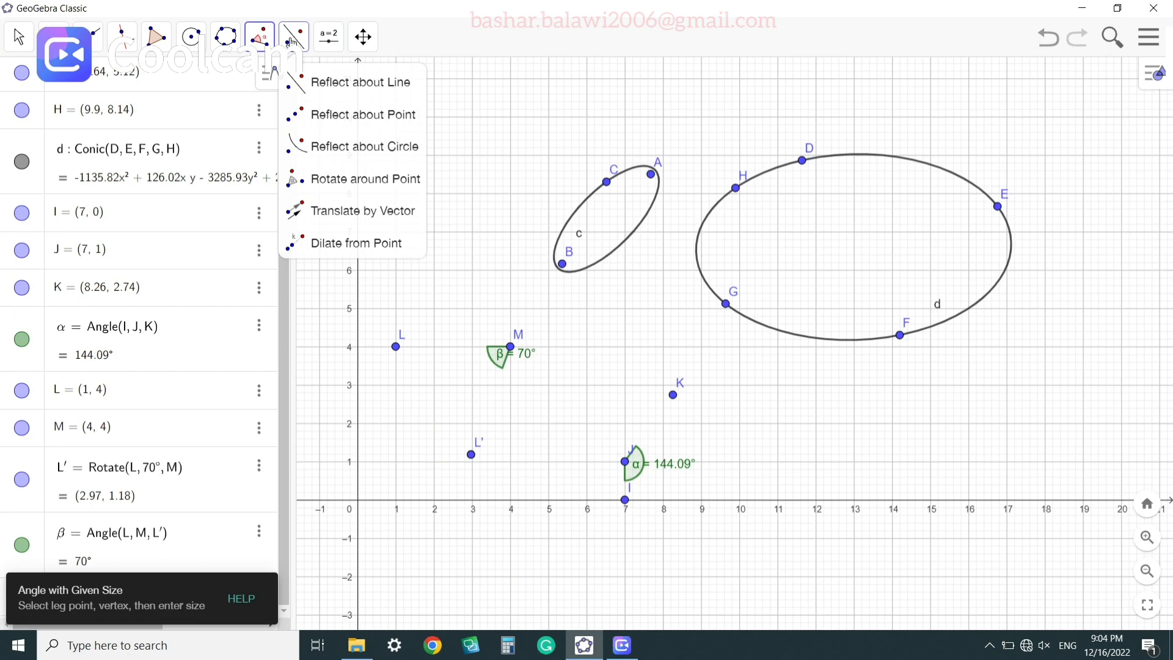
{"action": "left_click", "coordinate": [328, 39]}
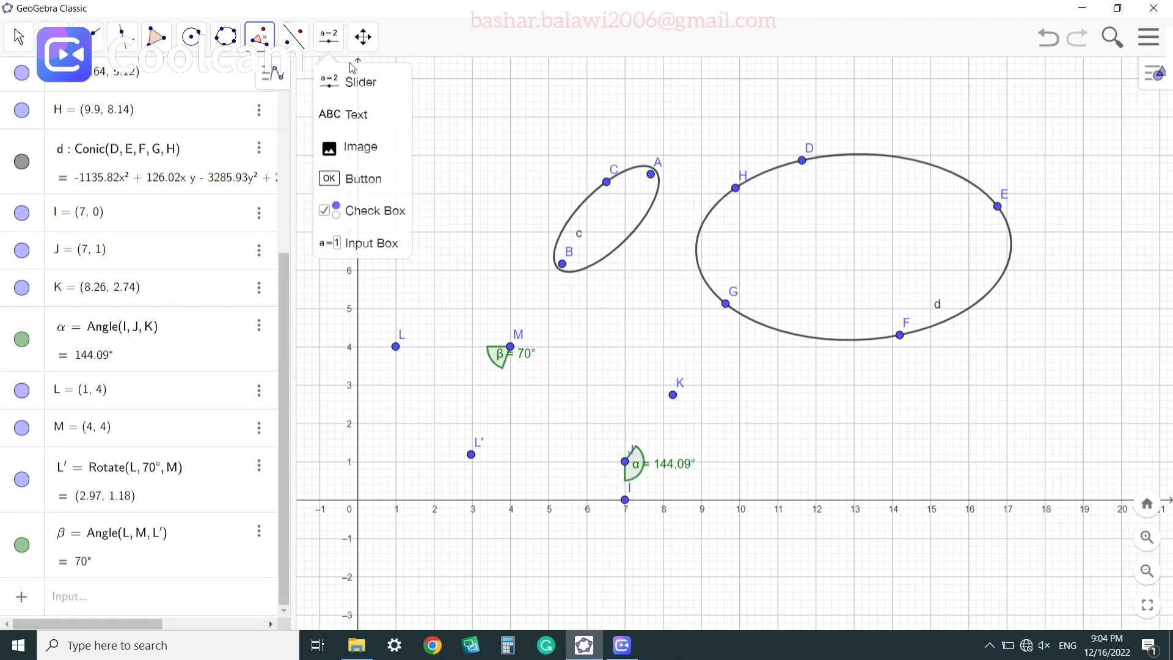
{"action": "left_click", "coordinate": [350, 95]}
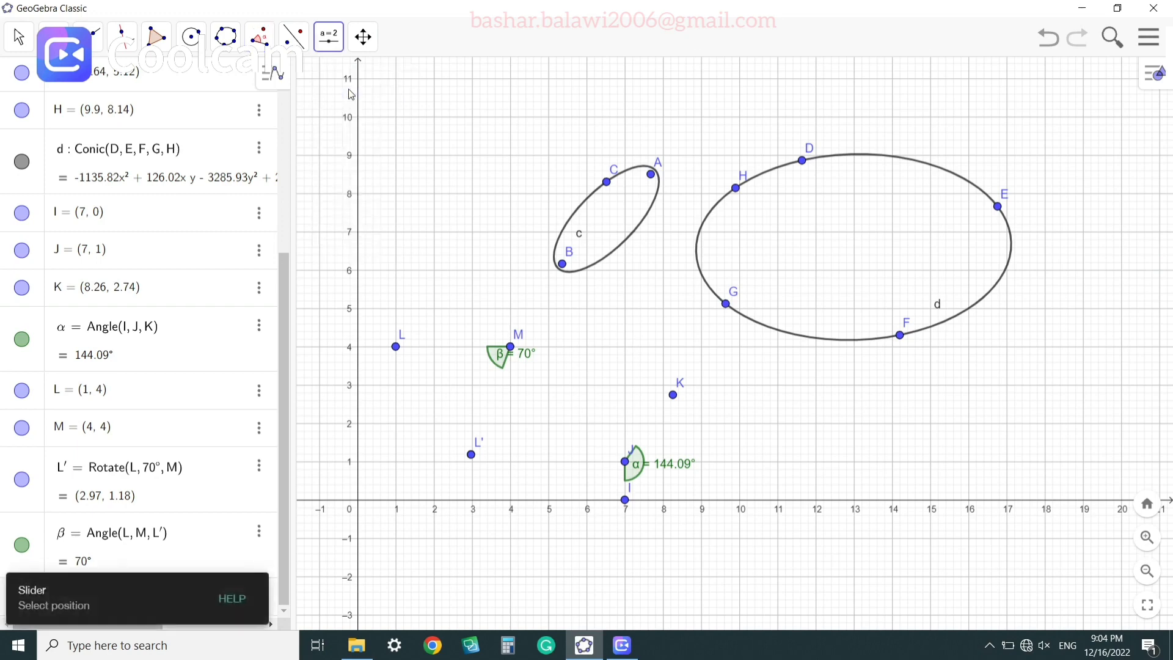
{"action": "left_click", "coordinate": [609, 188]}
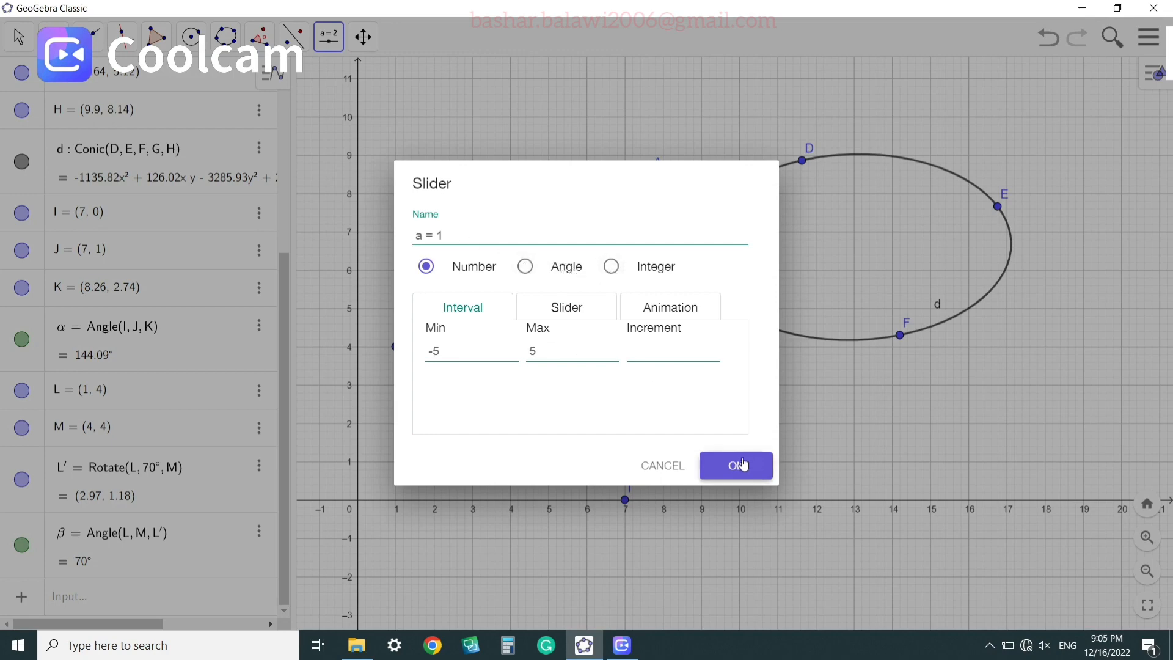
{"action": "left_click", "coordinate": [657, 347]}
{"action": "left_click", "coordinate": [737, 479]}
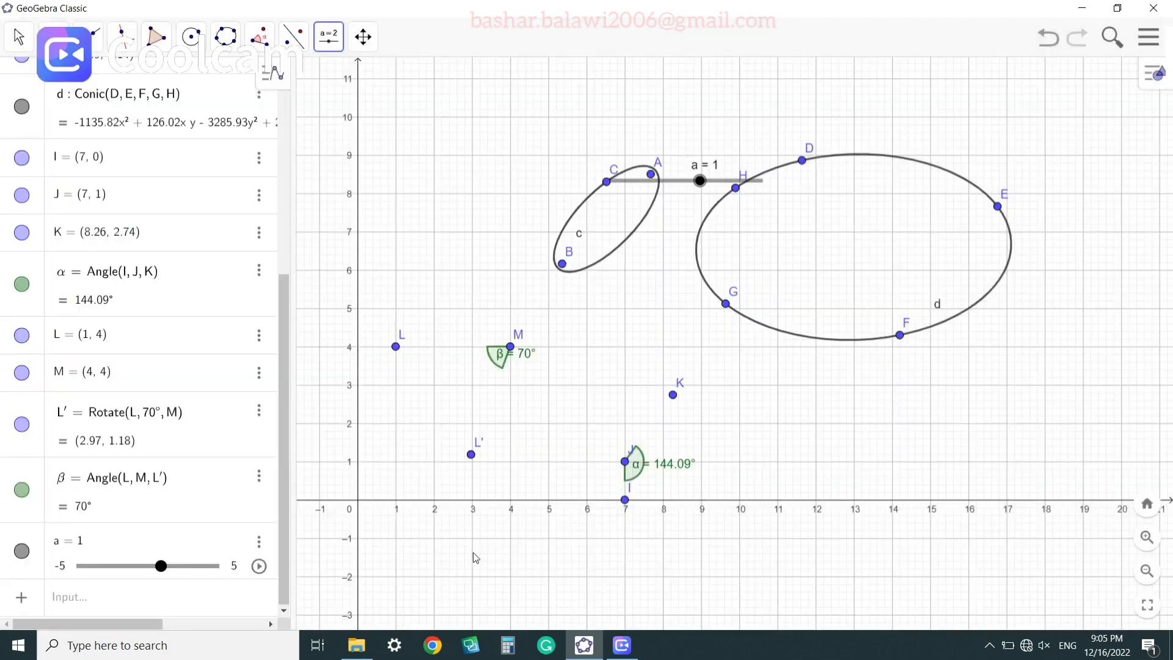